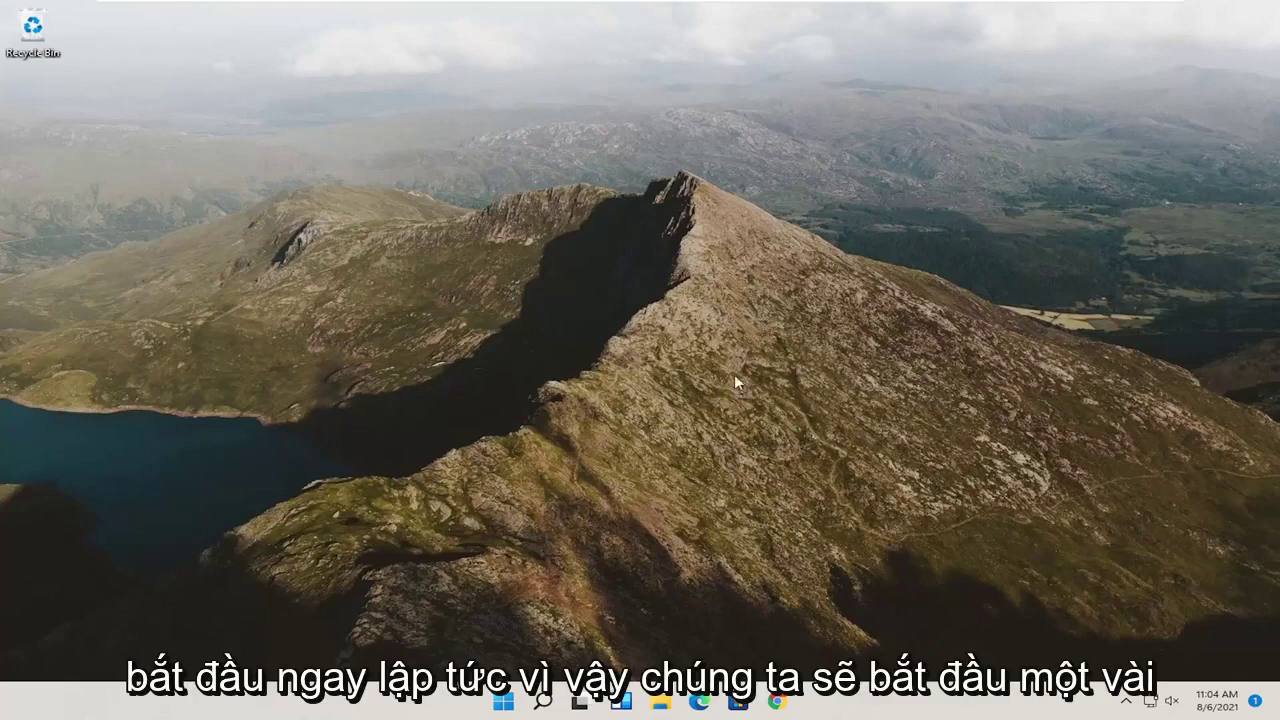
- Open Chrome and search Google for "visual c++ 2015 redistributable"
{"action": "left_click", "coordinate": [786, 702]}
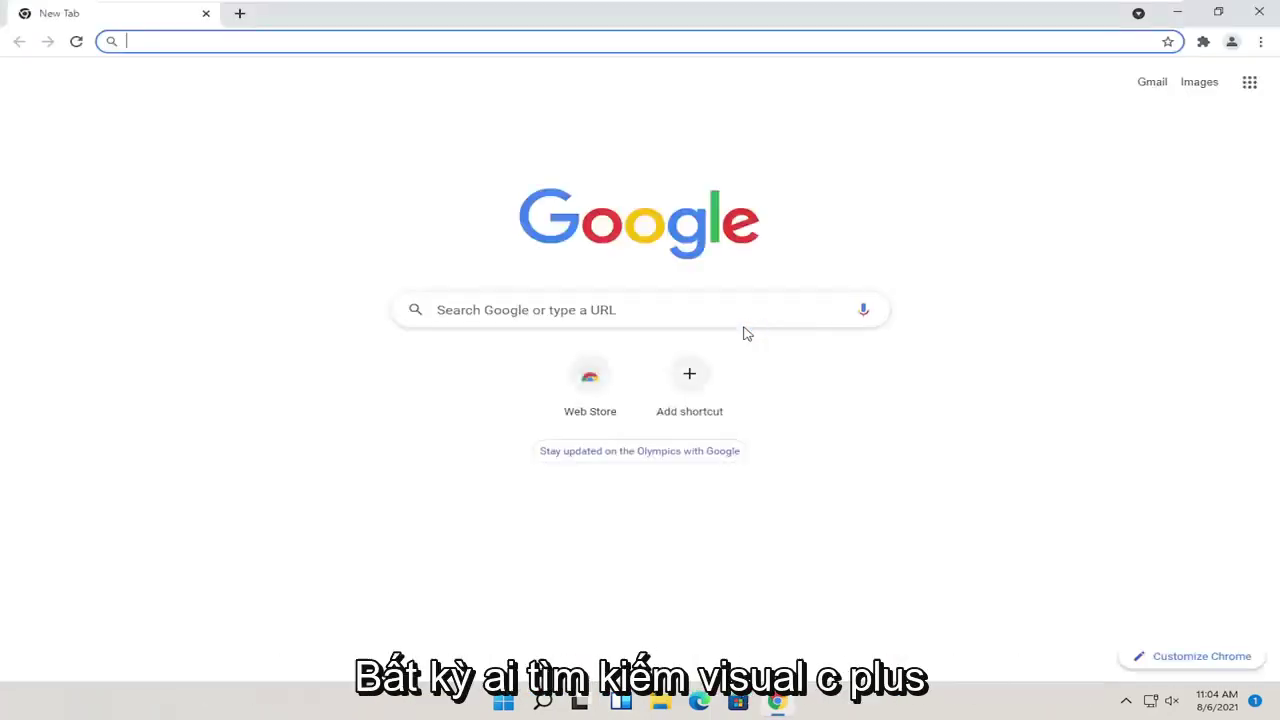
{"action": "type", "text": "visual c++"}
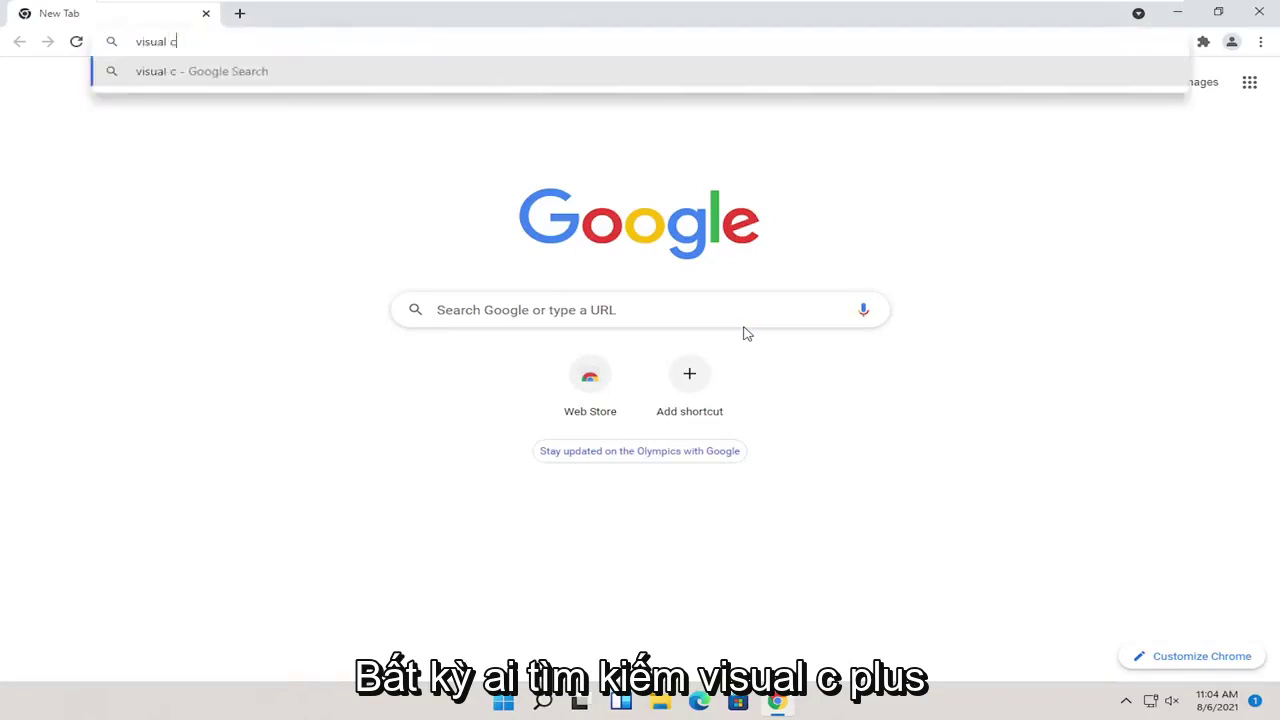
{"action": "key", "text": "BackSpace"}
{"action": "key", "text": "BackSpace"}
{"action": "type", "text": "++ 201"}
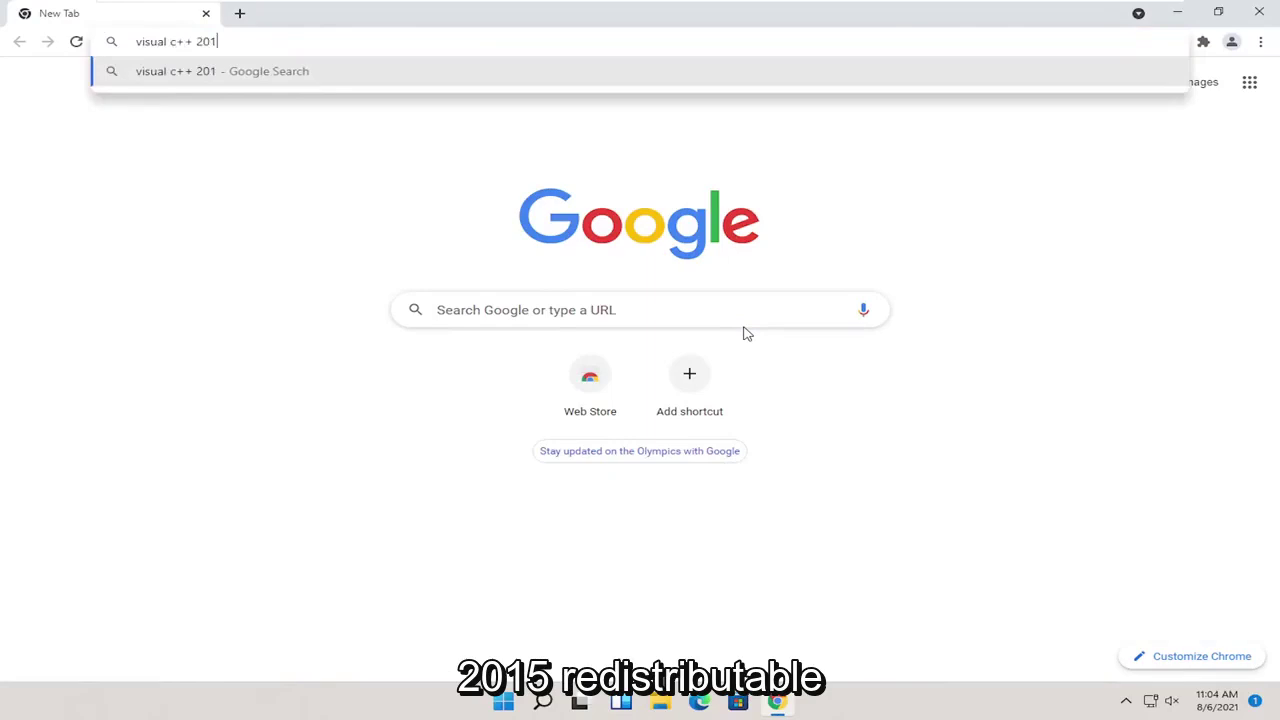
{"action": "type", "text": "5 redistr"}
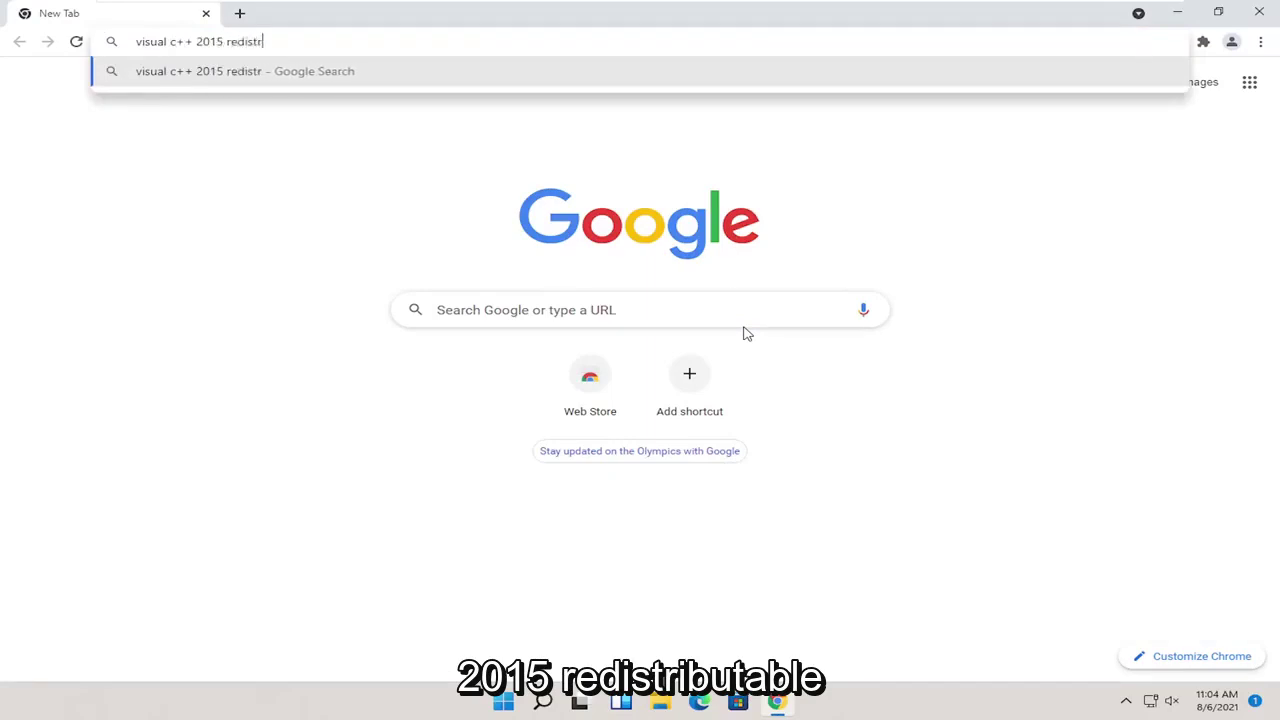
{"action": "type", "text": "ibutable"}
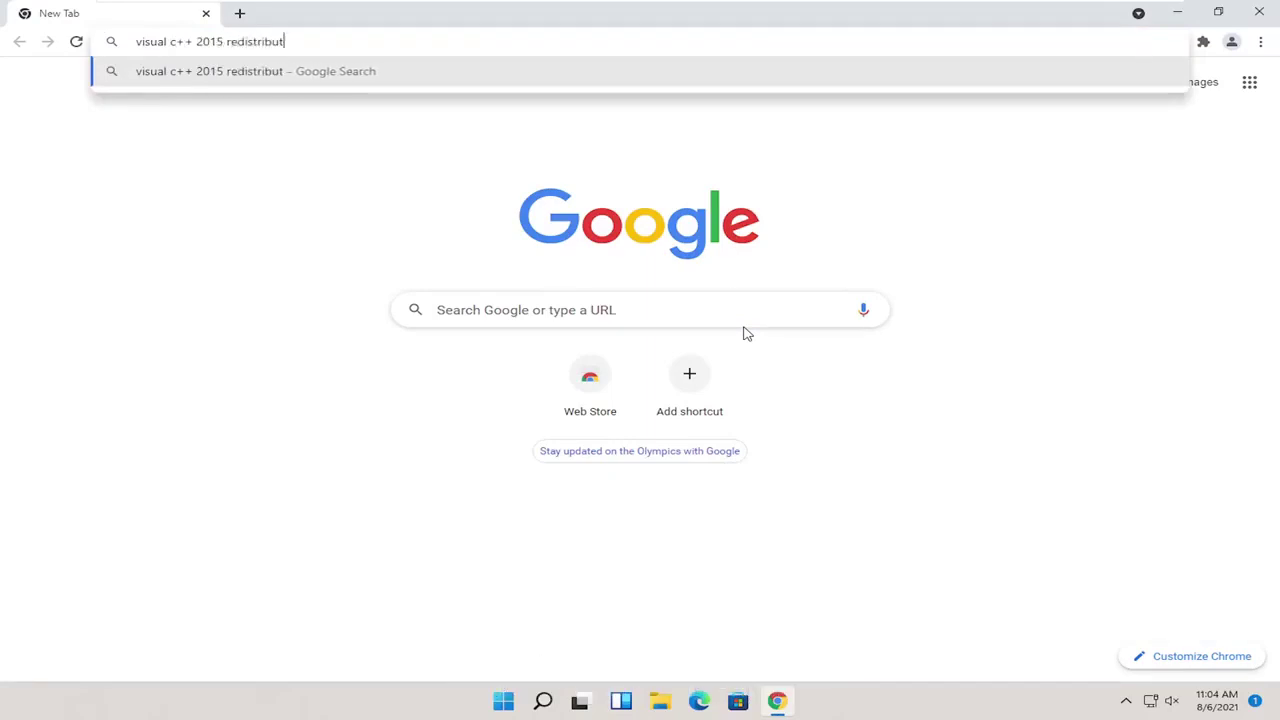
{"action": "key", "text": "Return"}
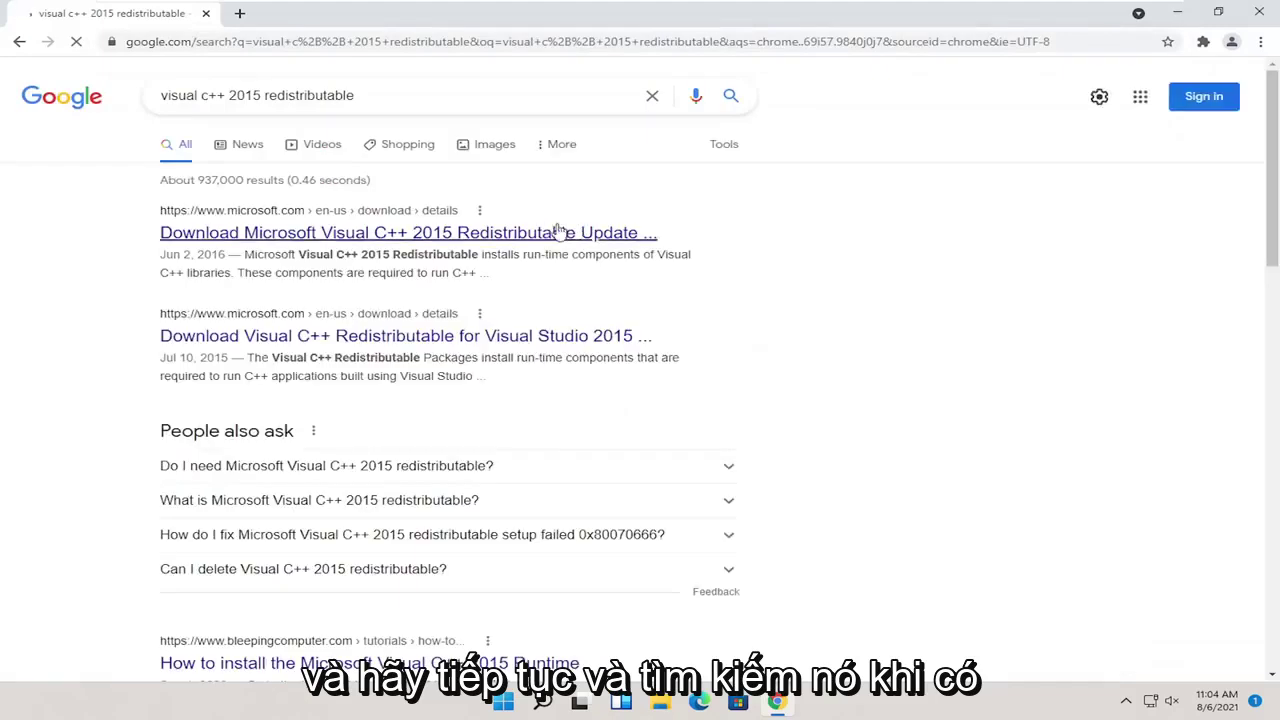
- Download vc_redist.x64.exe from Microsoft's Visual C++ 2015 Redistributable Update 3 RC page
{"action": "left_click", "coordinate": [507, 238]}
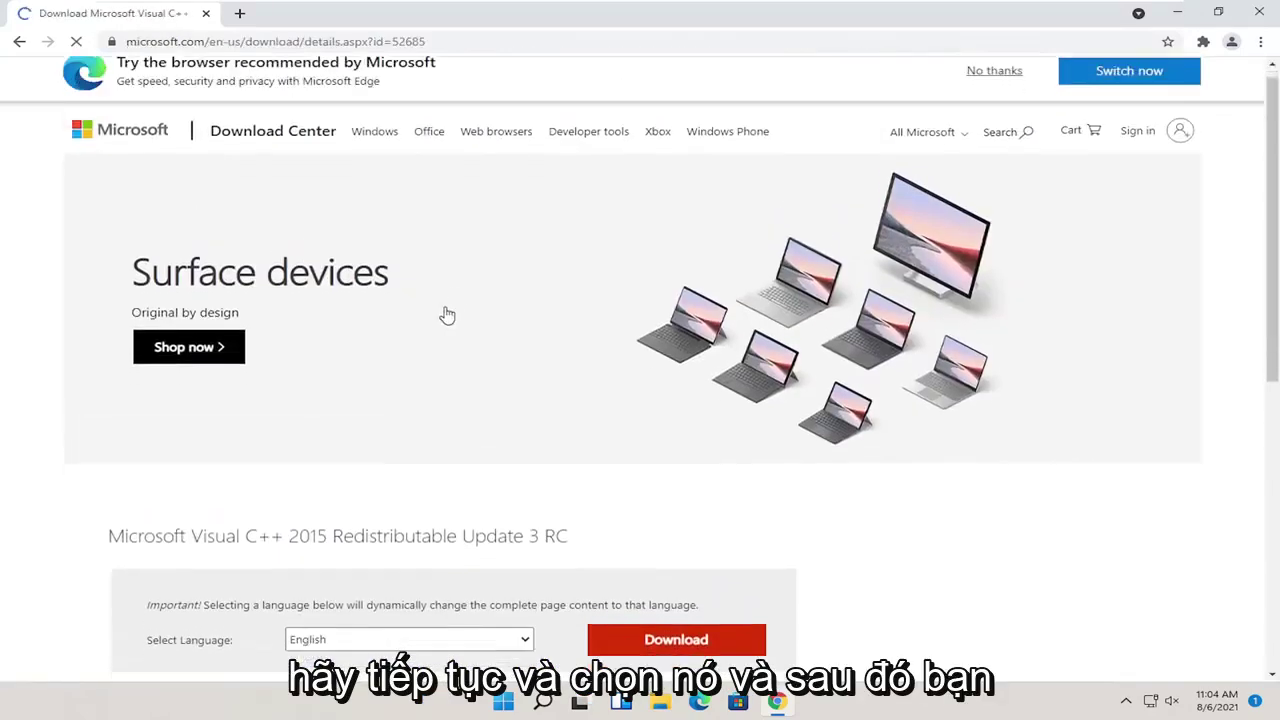
{"action": "scroll", "coordinate": [343, 374], "scroll_direction": "down", "scroll_amount": 2}
{"action": "scroll", "coordinate": [330, 360], "scroll_direction": "down", "scroll_amount": 1}
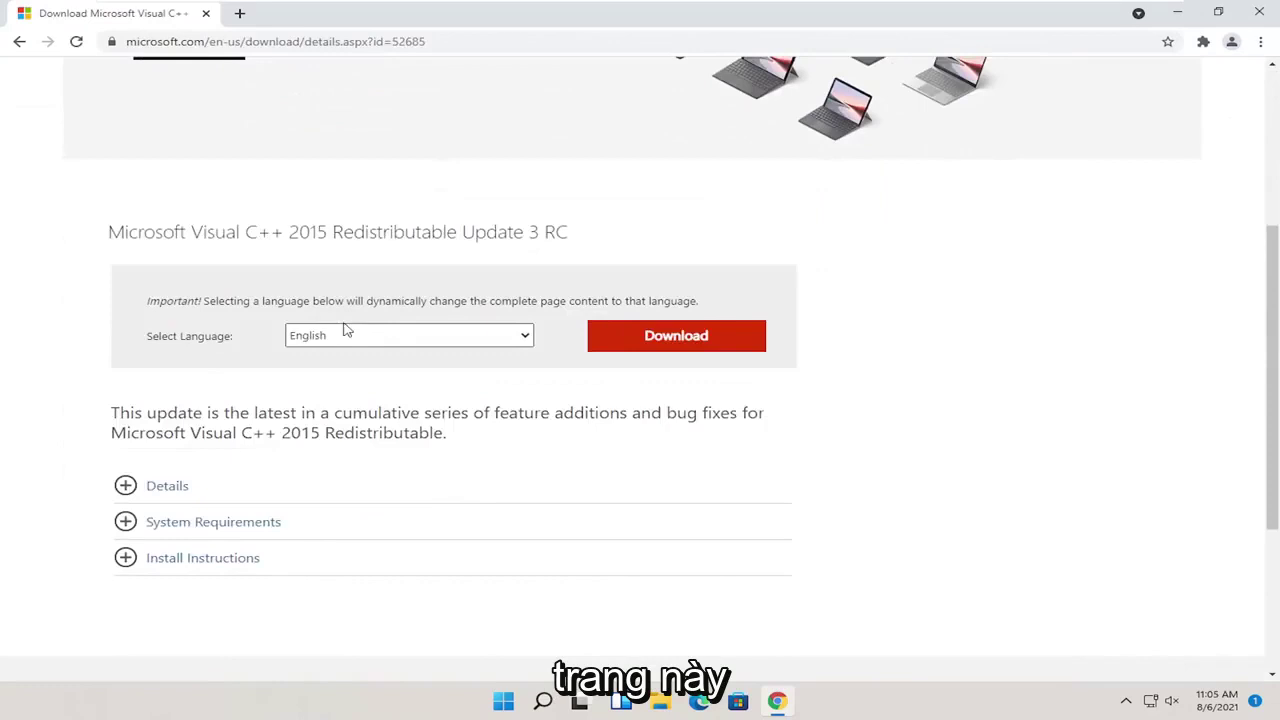
{"action": "left_click", "coordinate": [672, 340]}
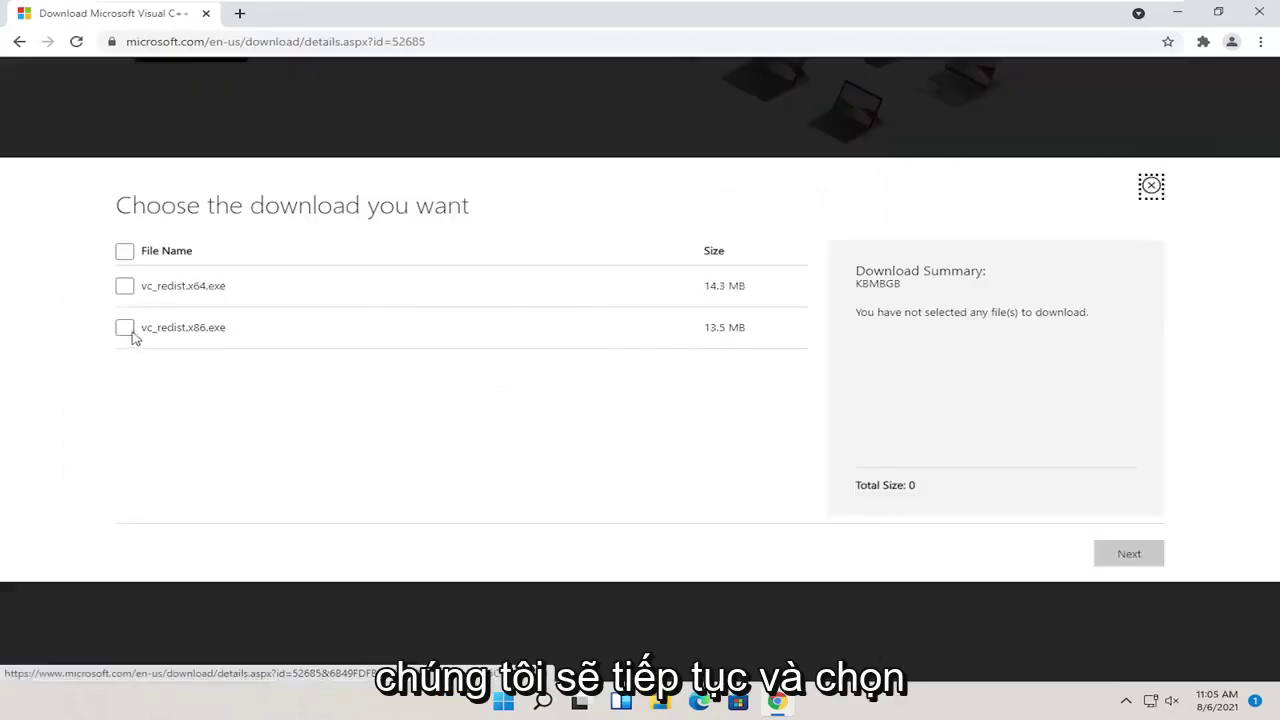
{"action": "left_click", "coordinate": [125, 288]}
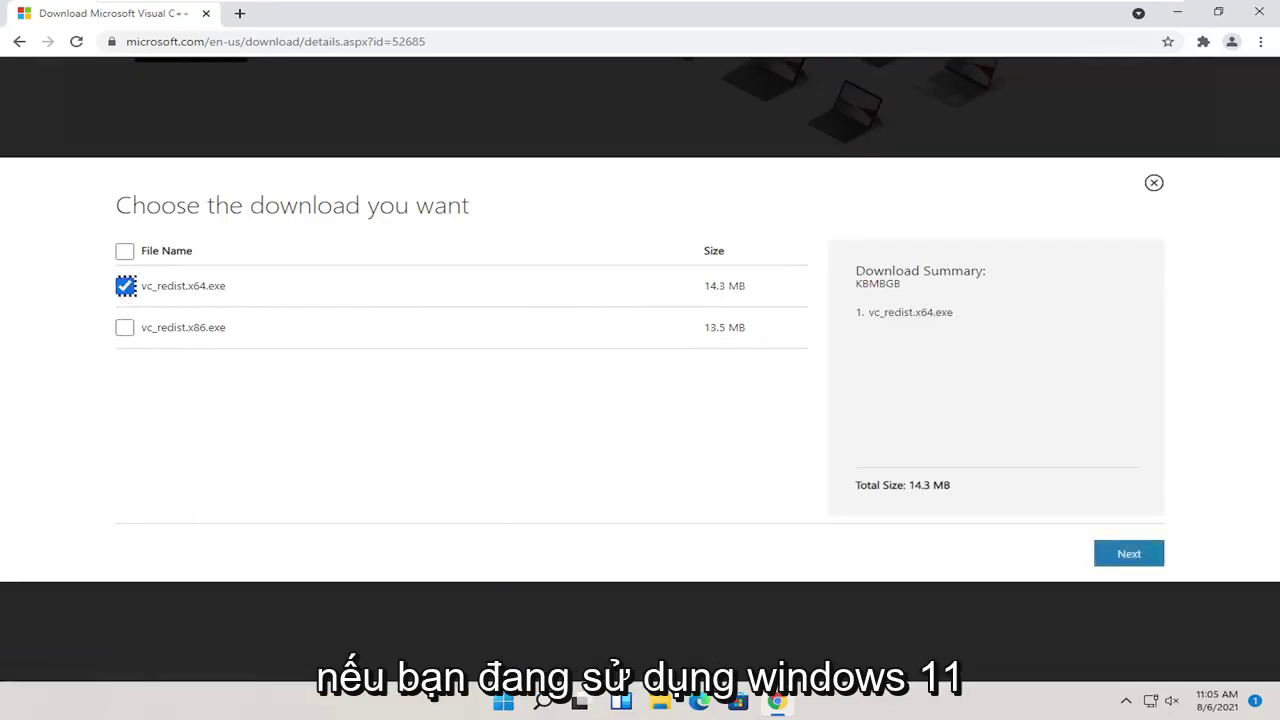
{"action": "left_click", "coordinate": [1146, 558]}
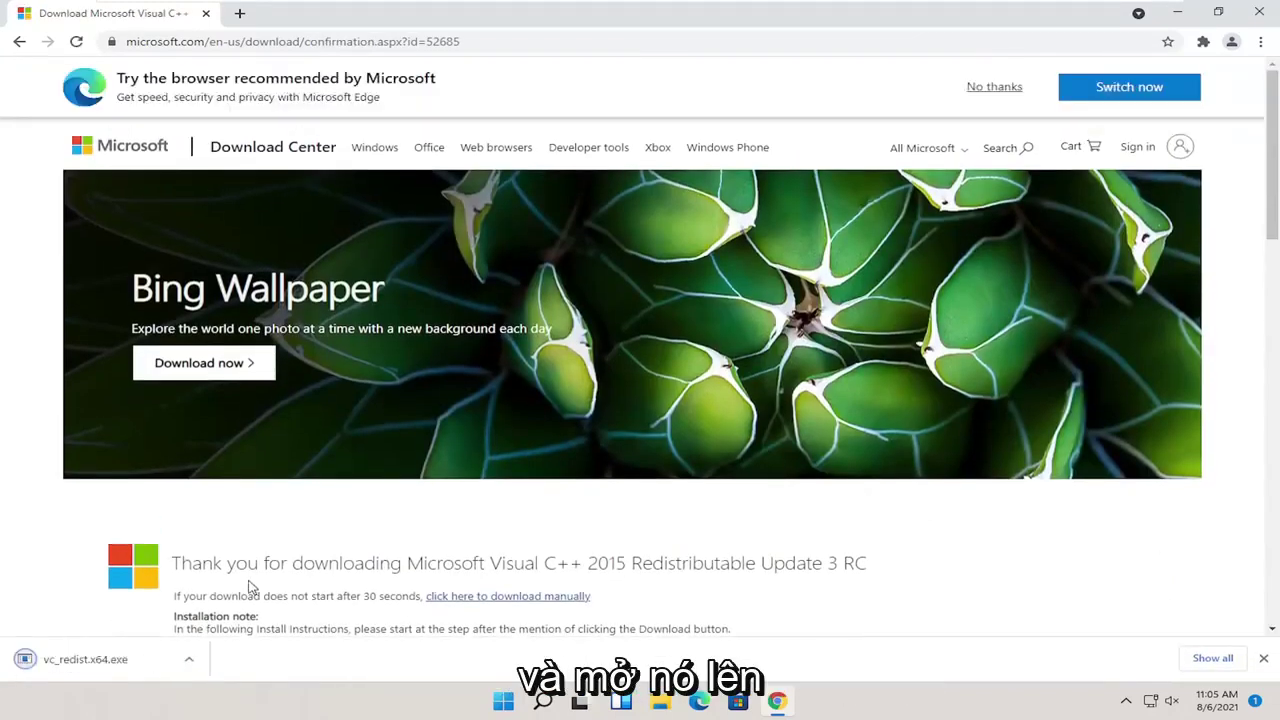
- Run the downloaded vc_redist.x64.exe, minimize the browser, agree to the license terms, try to install the redistributable, and close the setup
{"action": "left_click", "coordinate": [64, 661]}
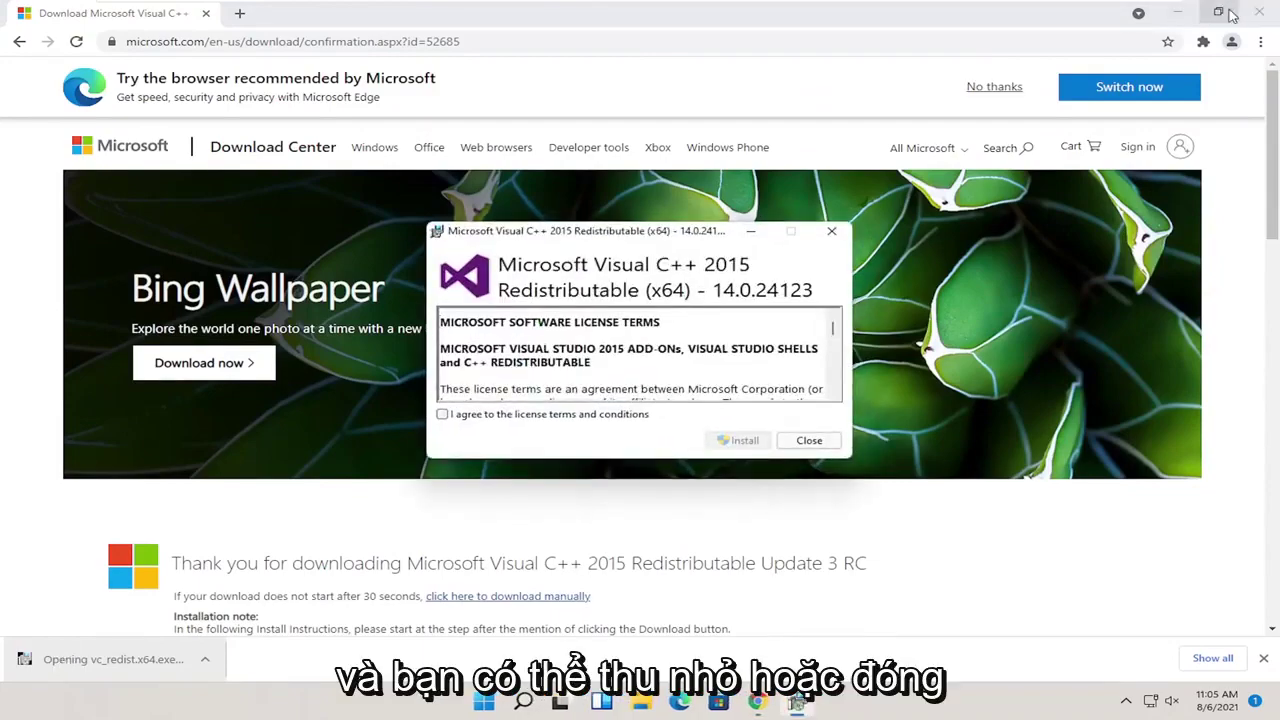
{"action": "left_click", "coordinate": [1178, 12]}
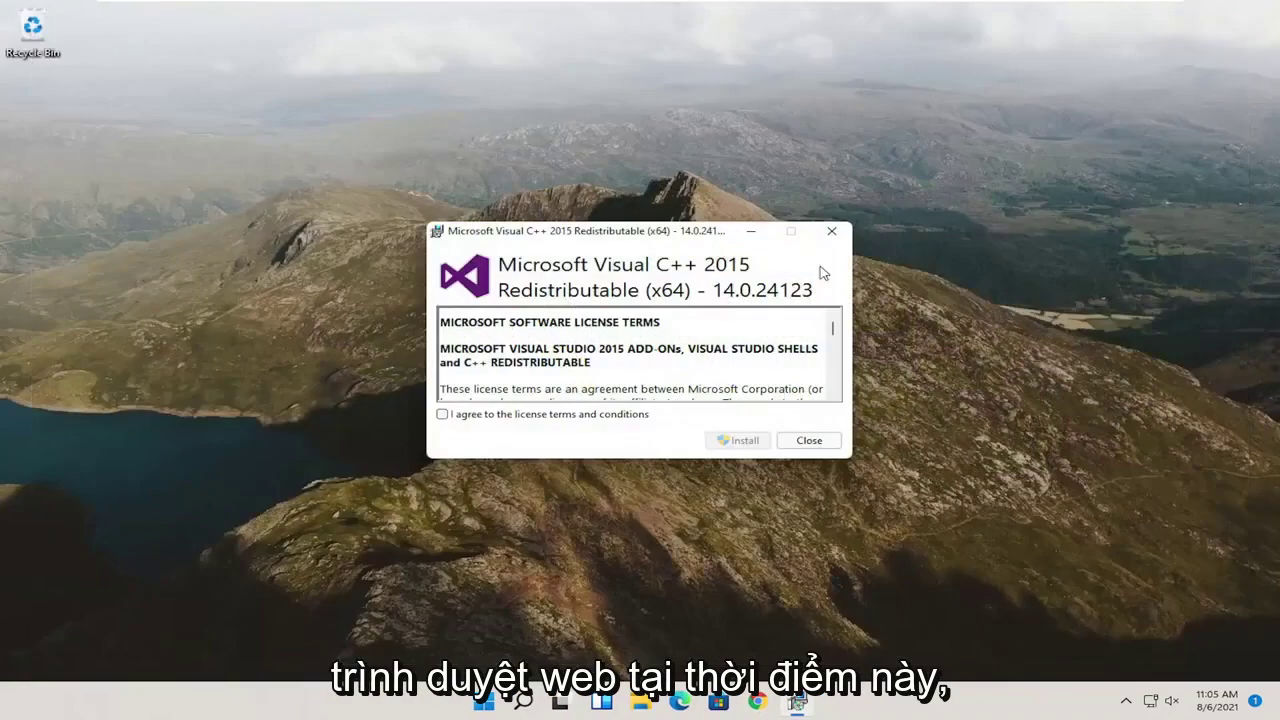
{"action": "left_click", "coordinate": [453, 416]}
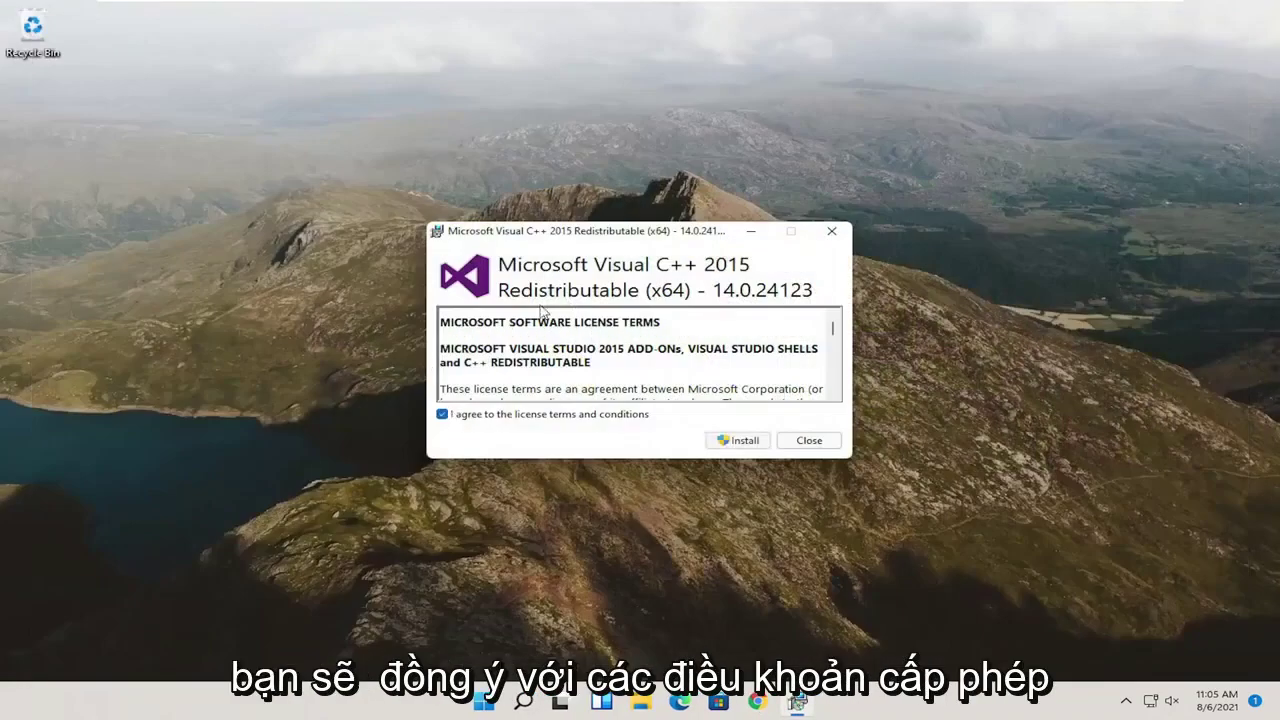
{"action": "left_click", "coordinate": [744, 441]}
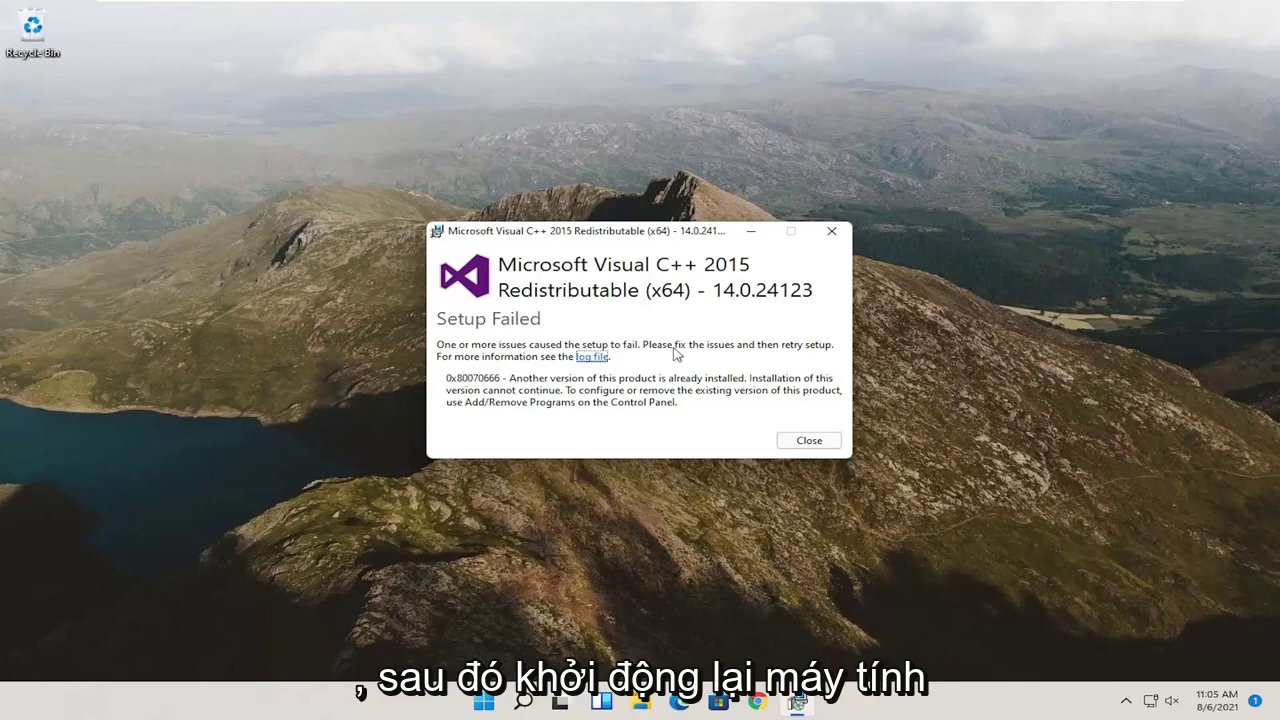
{"action": "left_click", "coordinate": [833, 232]}
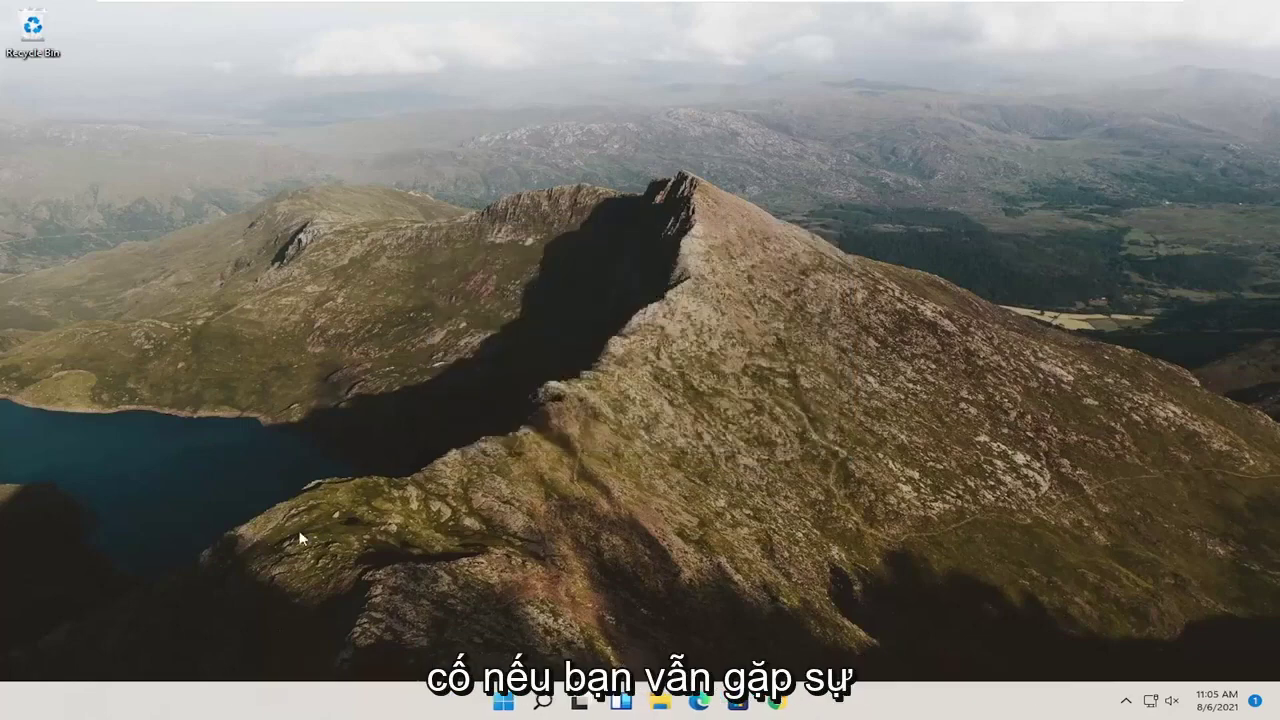
- Open Chrome again and search Google for "vcruntime140.dll"
{"action": "left_click", "coordinate": [777, 702]}
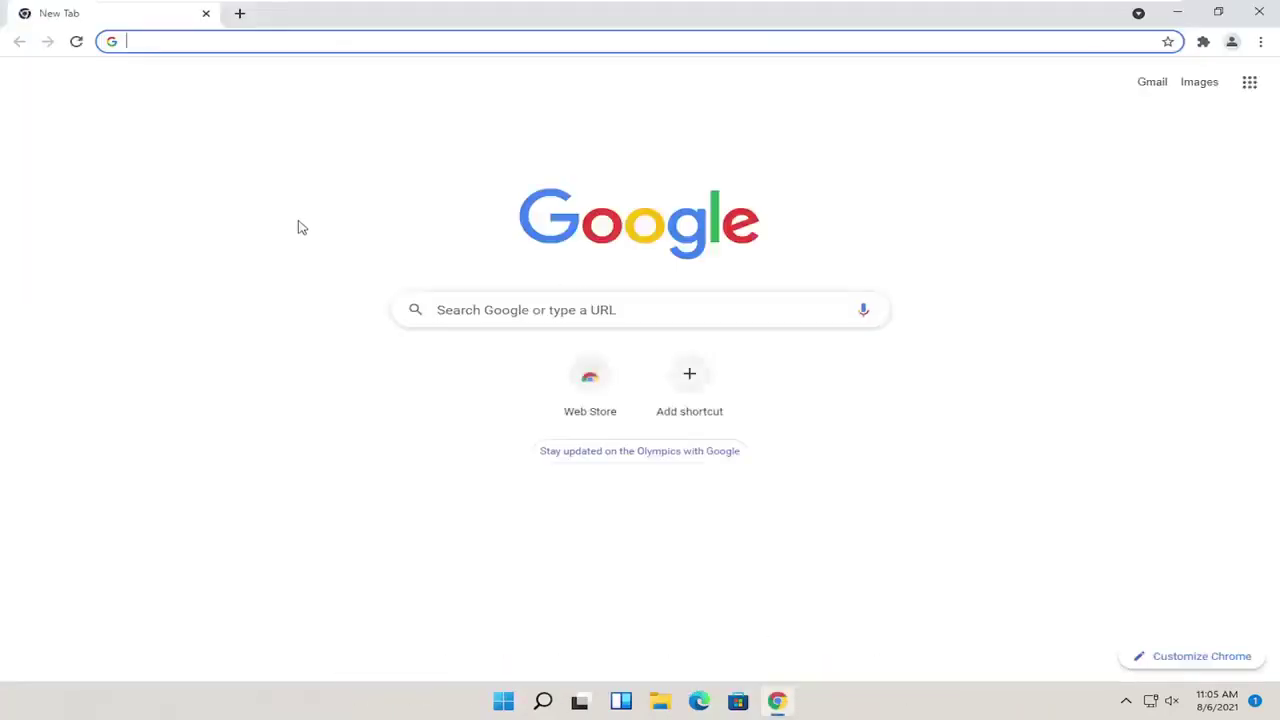
{"action": "type", "text": "vc"}
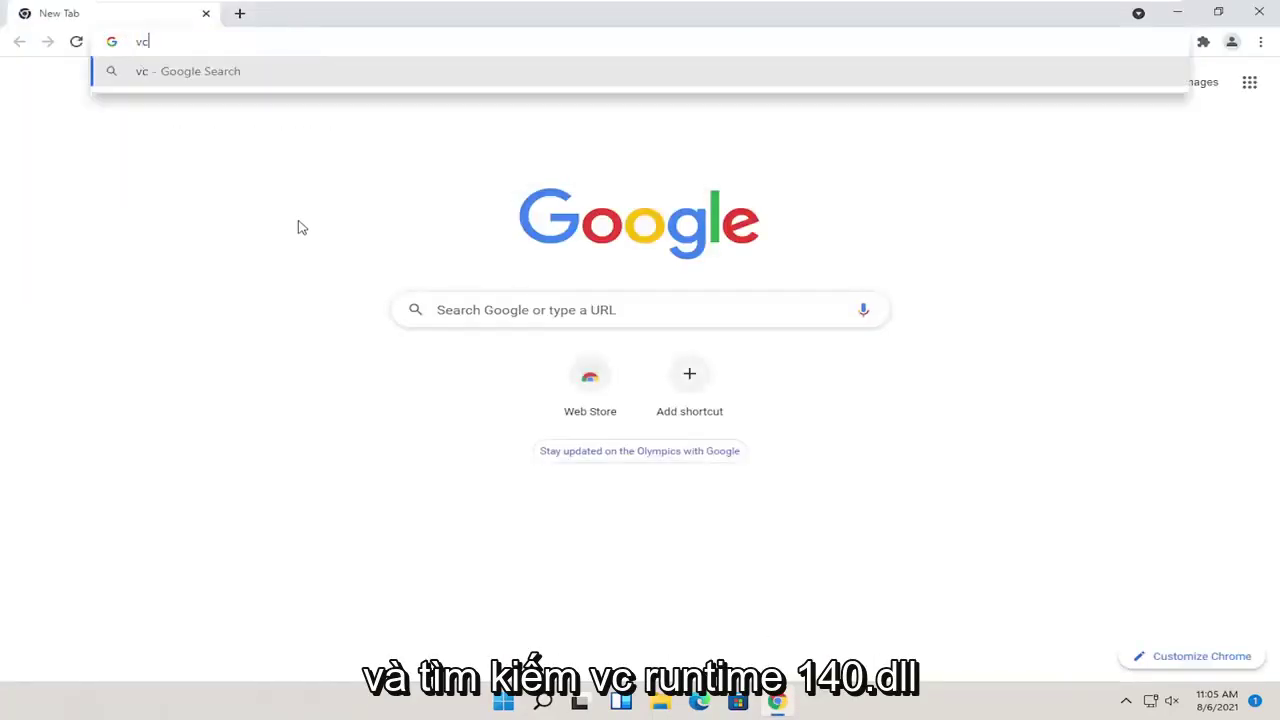
{"action": "type", "text": "runtime140.dll"}
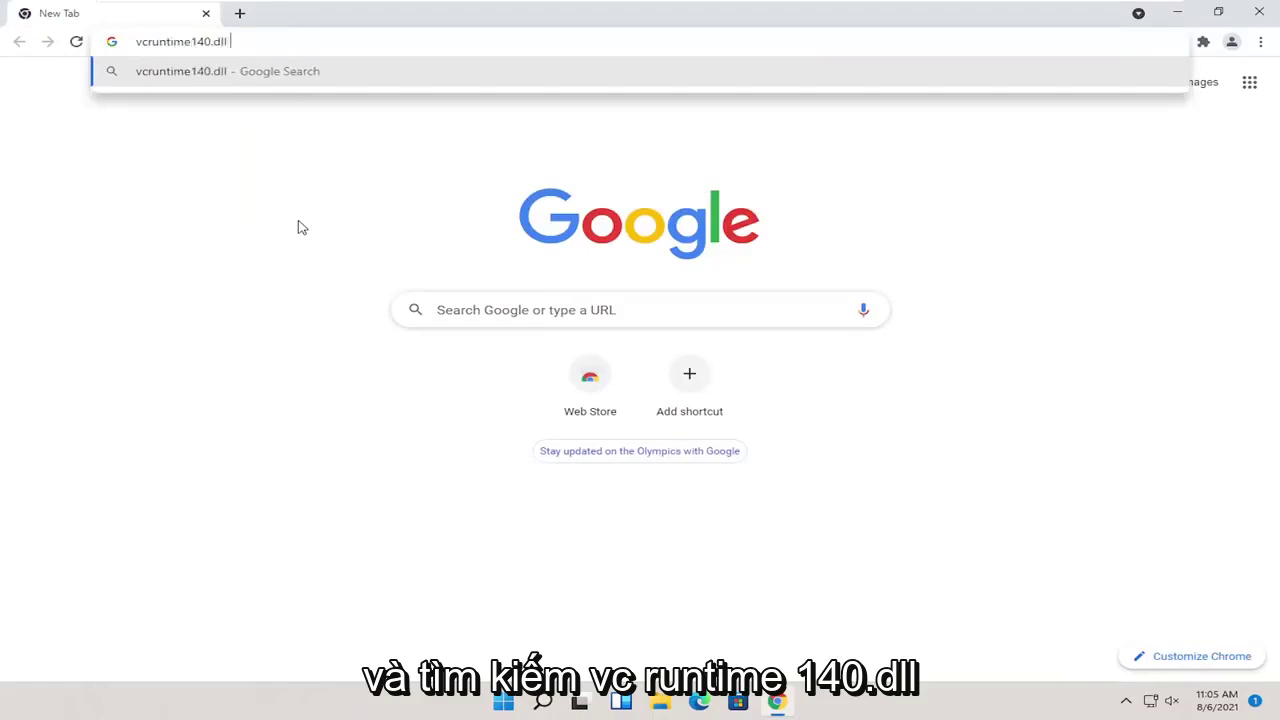
{"action": "key", "text": "Return"}
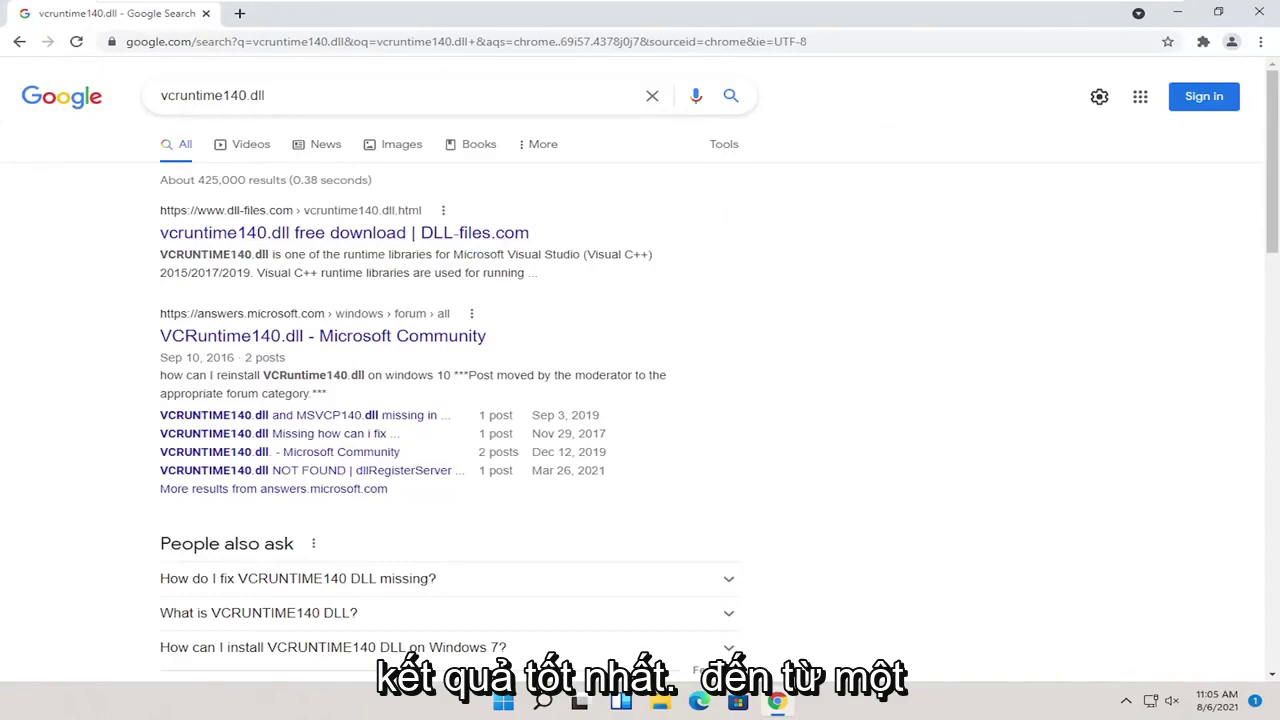
- Download the 64-bit vcruntime140.dll, version 14.28.29115.0, from the DLL-files.com search result
{"action": "left_click", "coordinate": [276, 236]}
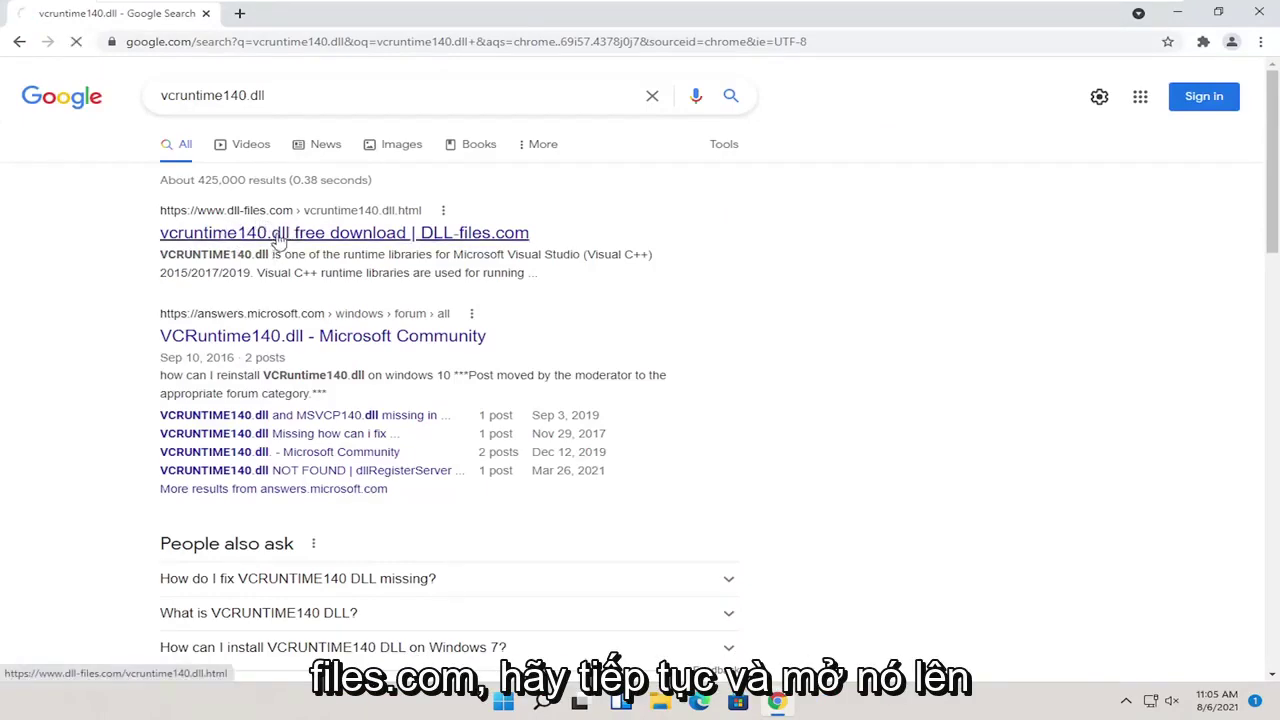
{"action": "scroll", "coordinate": [309, 320], "scroll_direction": "down", "scroll_amount": 1}
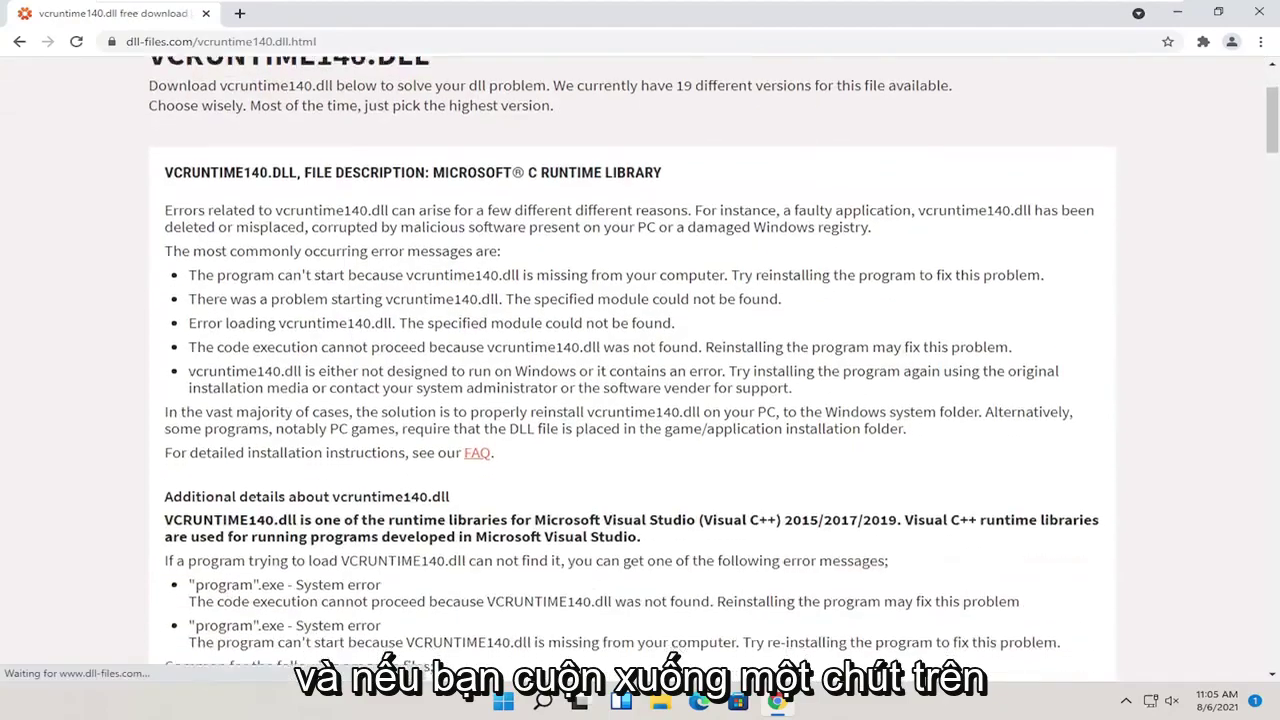
{"action": "scroll", "coordinate": [350, 358], "scroll_direction": "down", "scroll_amount": 15}
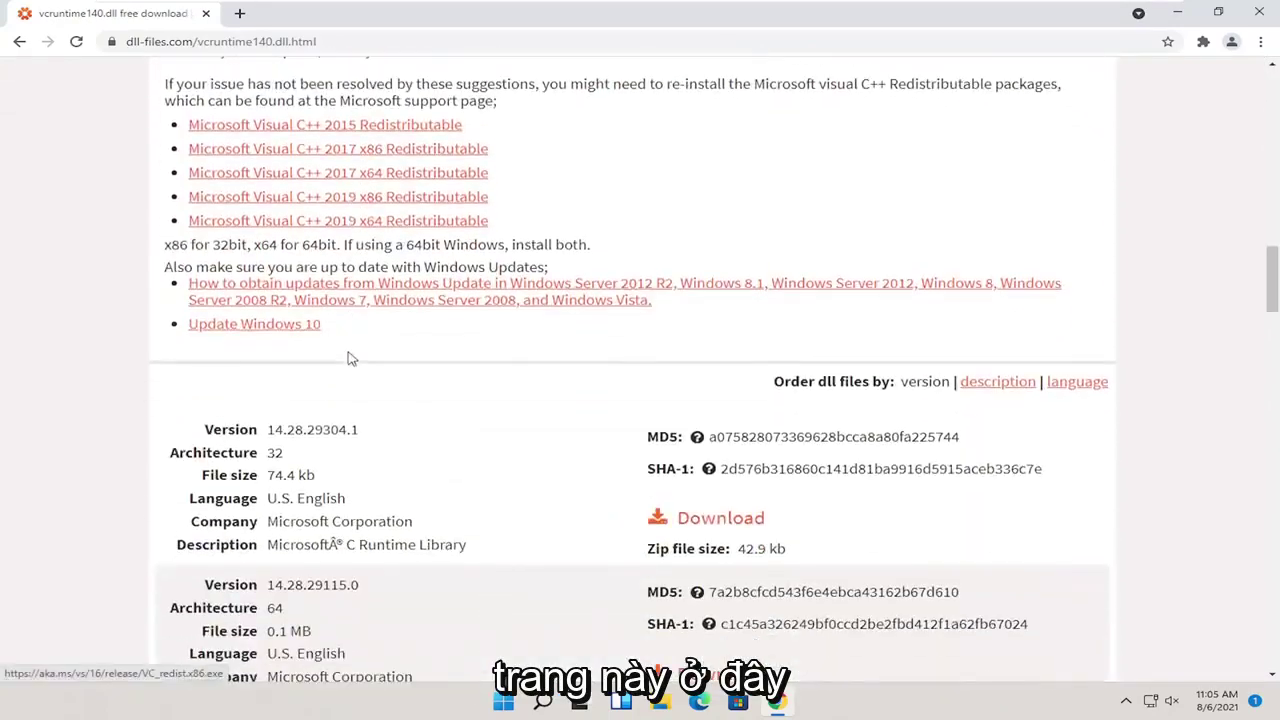
{"action": "scroll", "coordinate": [350, 358], "scroll_direction": "down", "scroll_amount": 2}
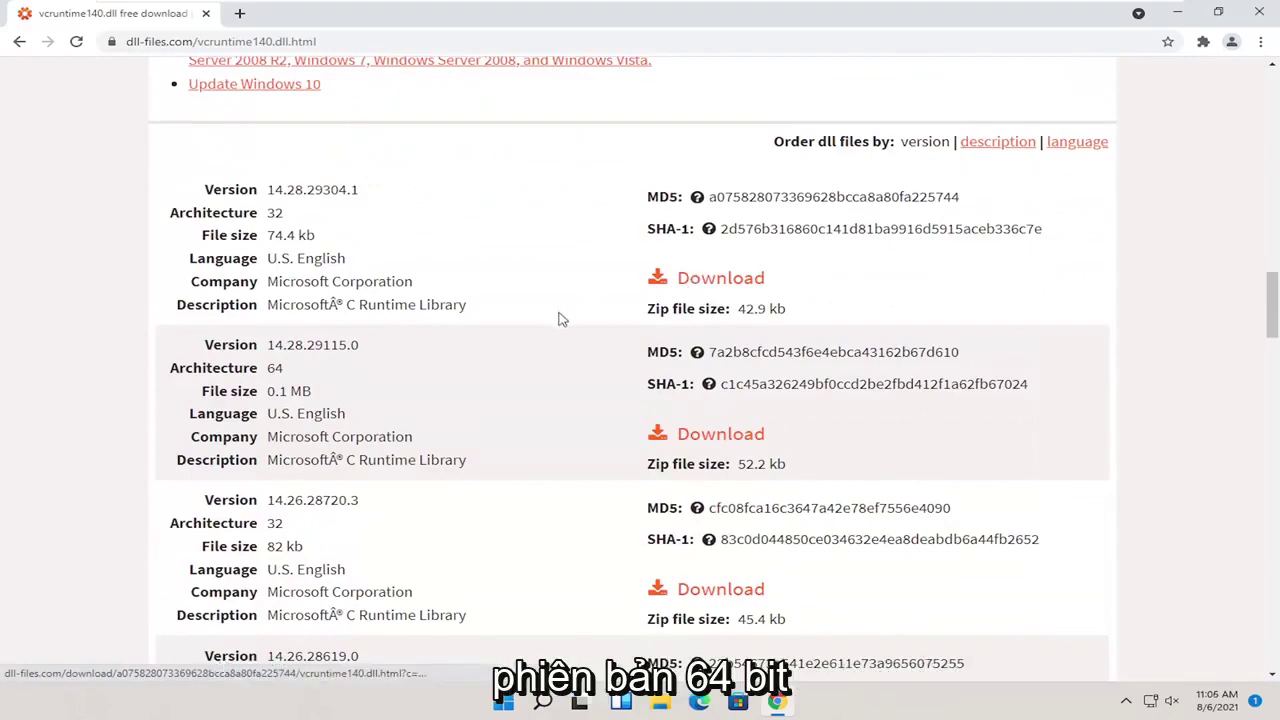
{"action": "double_click", "coordinate": [274, 368]}
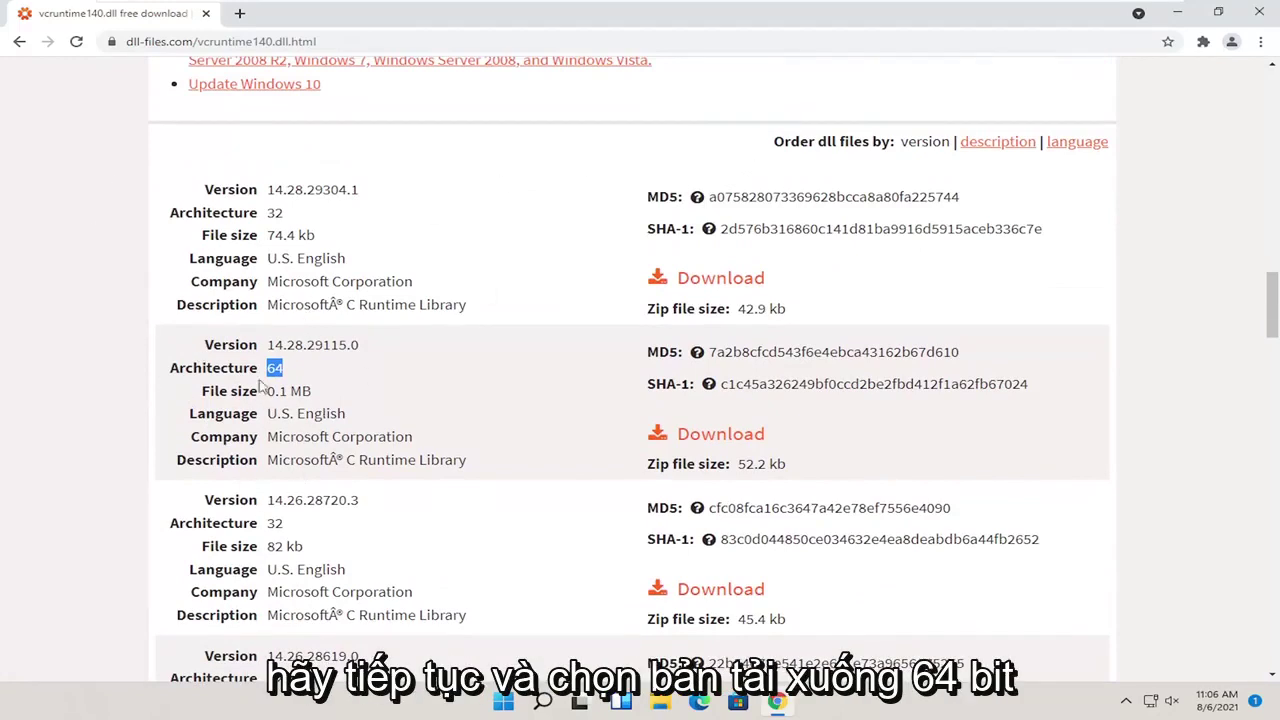
{"action": "left_click", "coordinate": [716, 436]}
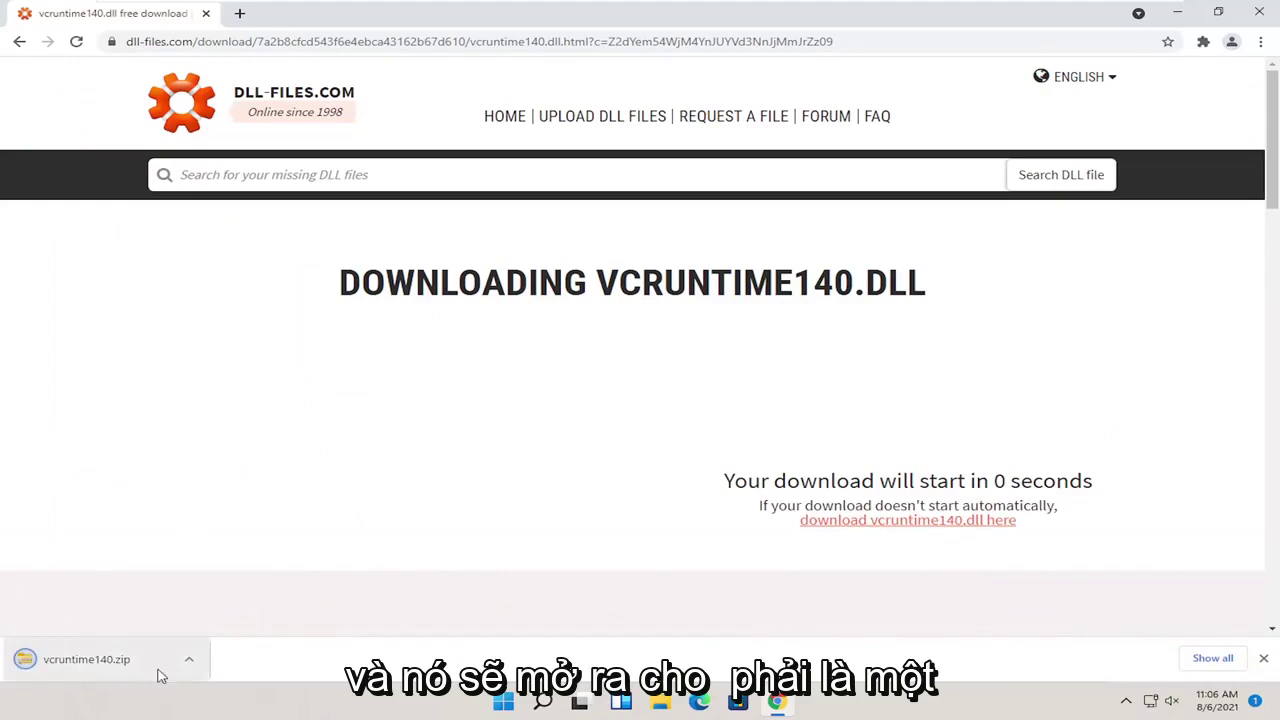
- Show the downloaded vcruntime140.zip in its folder, minimize the browser, and copy vcruntime140.dll from the archive to the desktop
{"action": "left_click", "coordinate": [188, 663]}
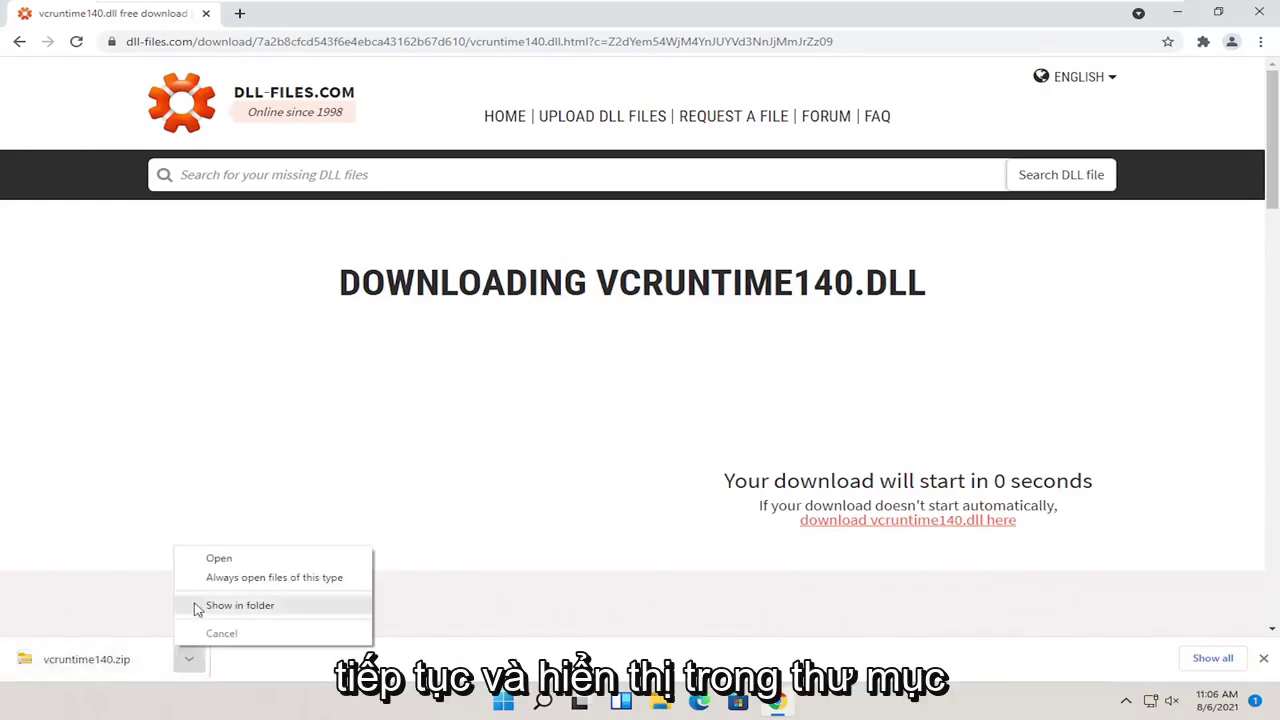
{"action": "left_click", "coordinate": [194, 606]}
{"action": "left_click", "coordinate": [1174, 16]}
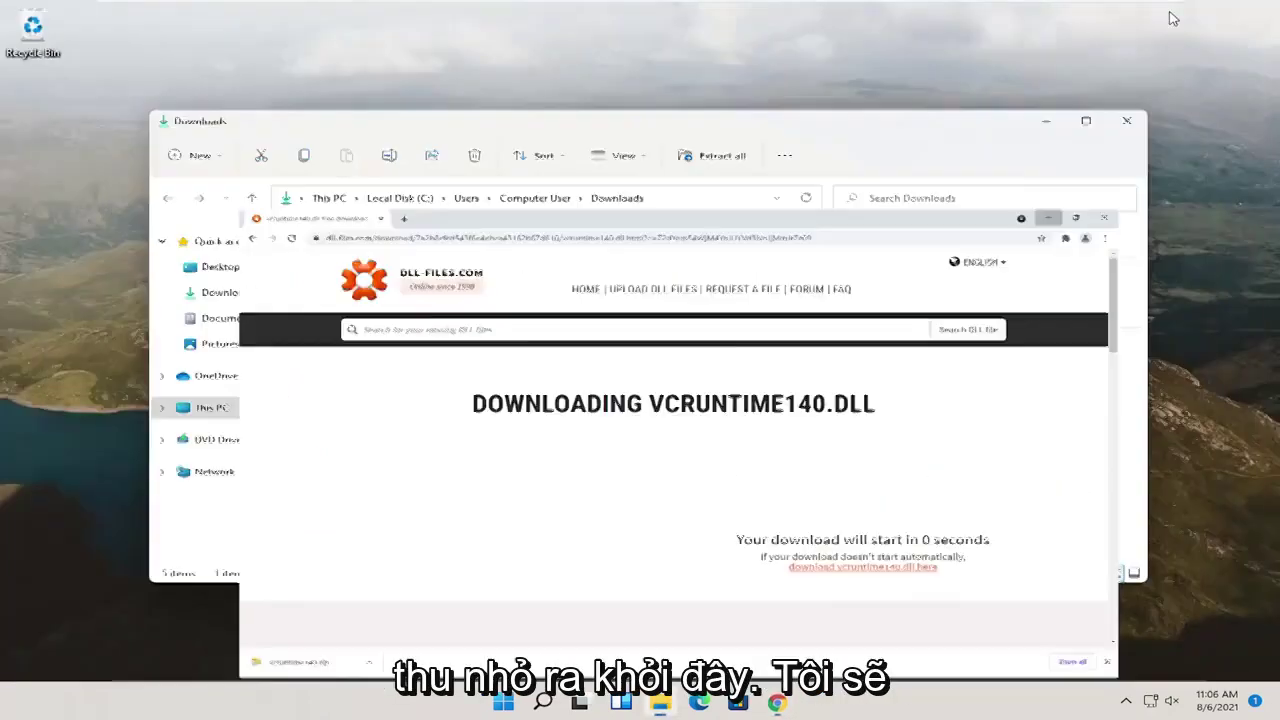
{"action": "double_click", "coordinate": [366, 280]}
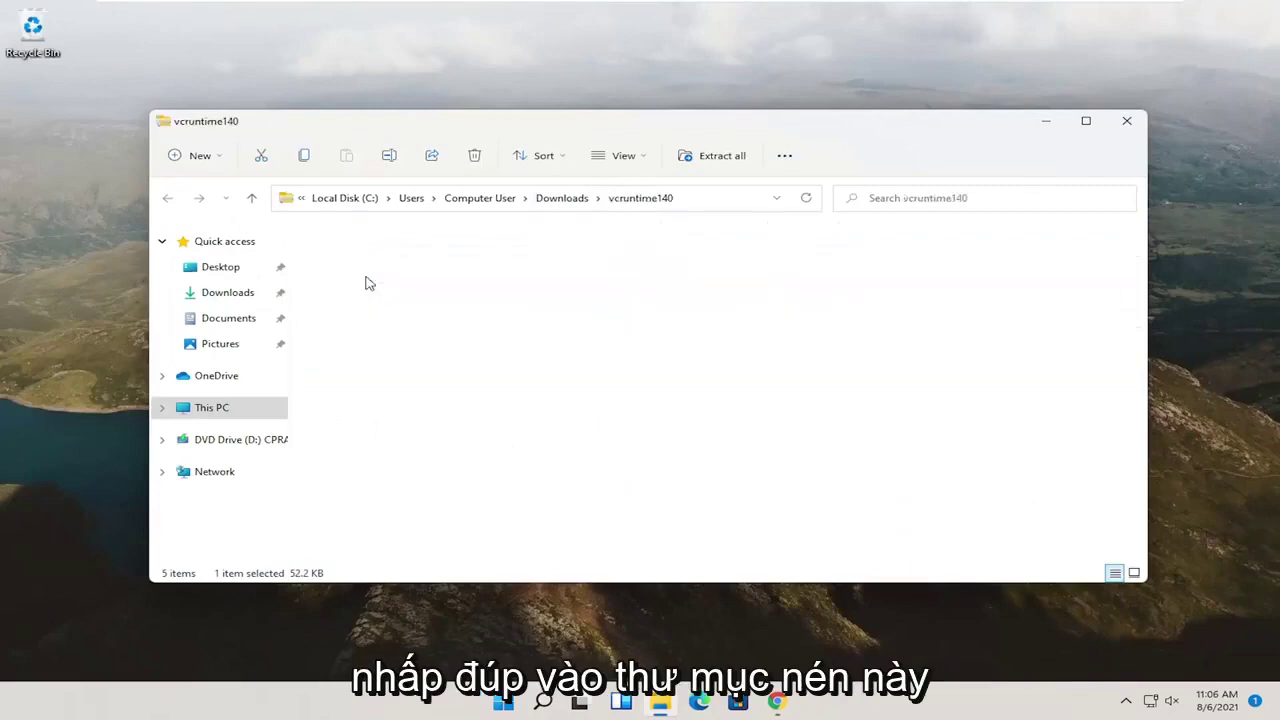
{"action": "left_click_drag", "start_coordinate": [388, 290], "coordinate": [34, 122]}
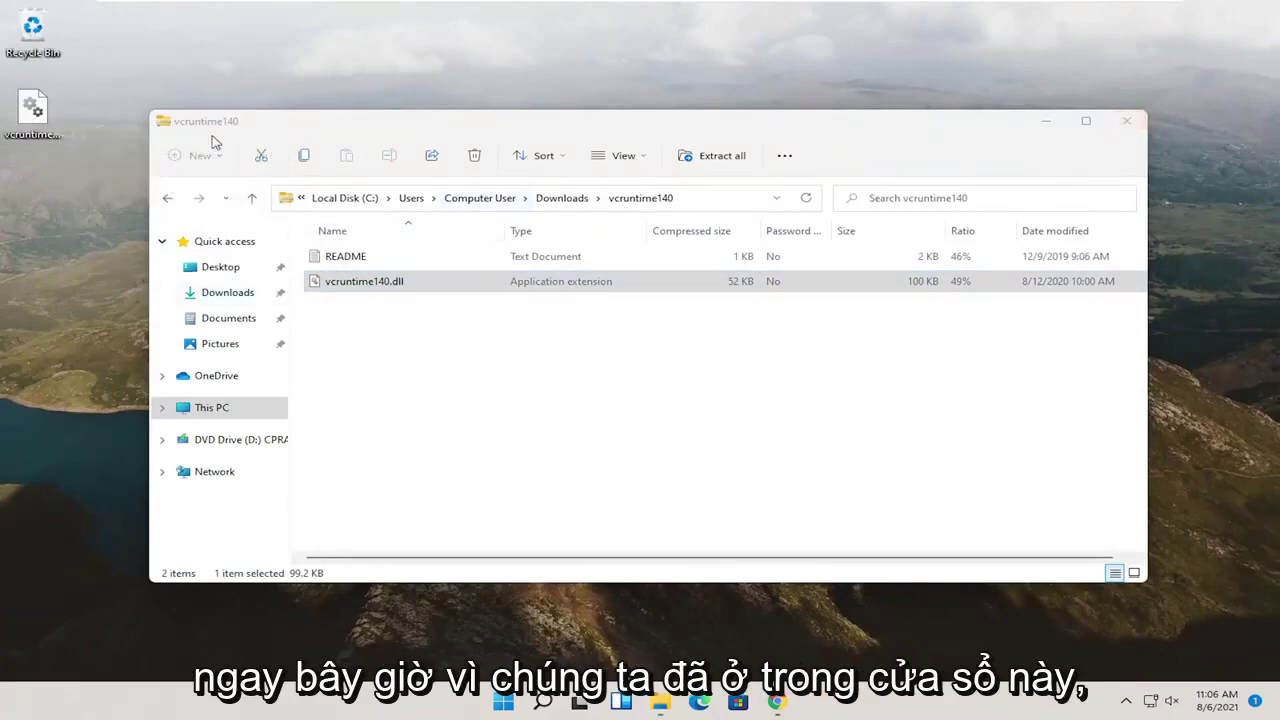
- Browse from This PC to the Windows folder on Local Disk (C:) and select the System32 folder
{"action": "left_click", "coordinate": [254, 410]}
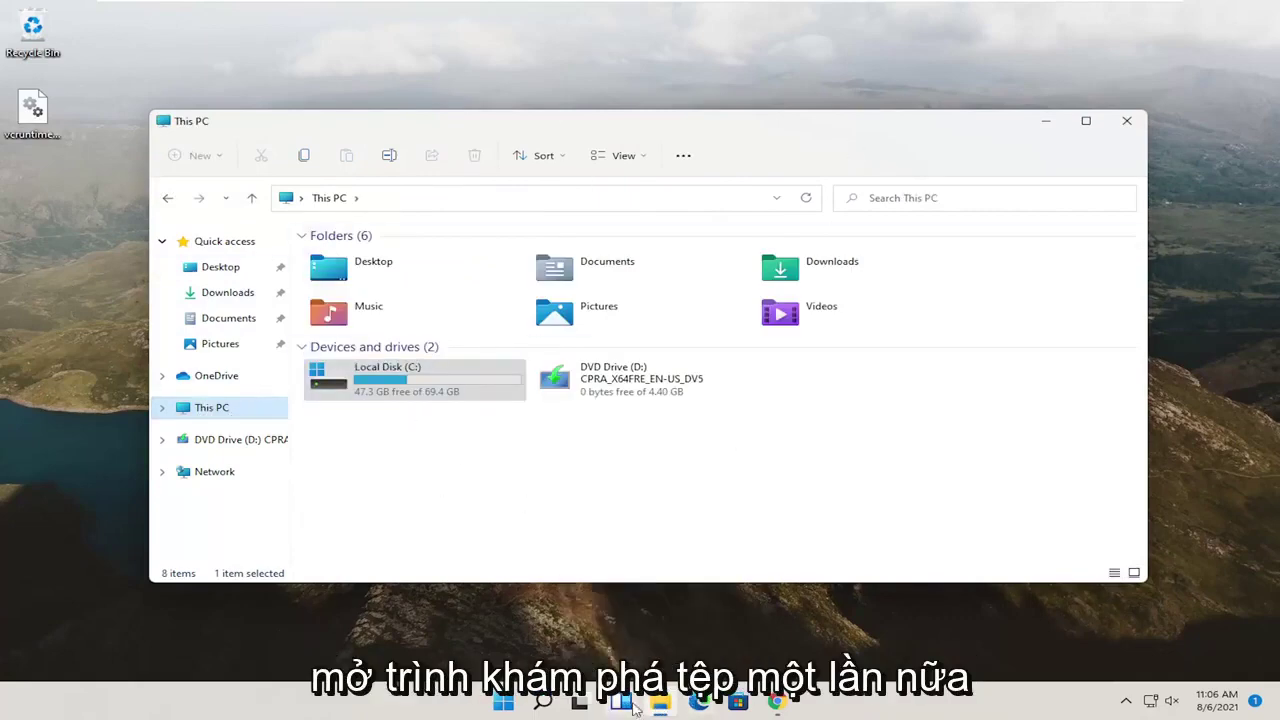
{"action": "mouse_move", "coordinate": [665, 705]}
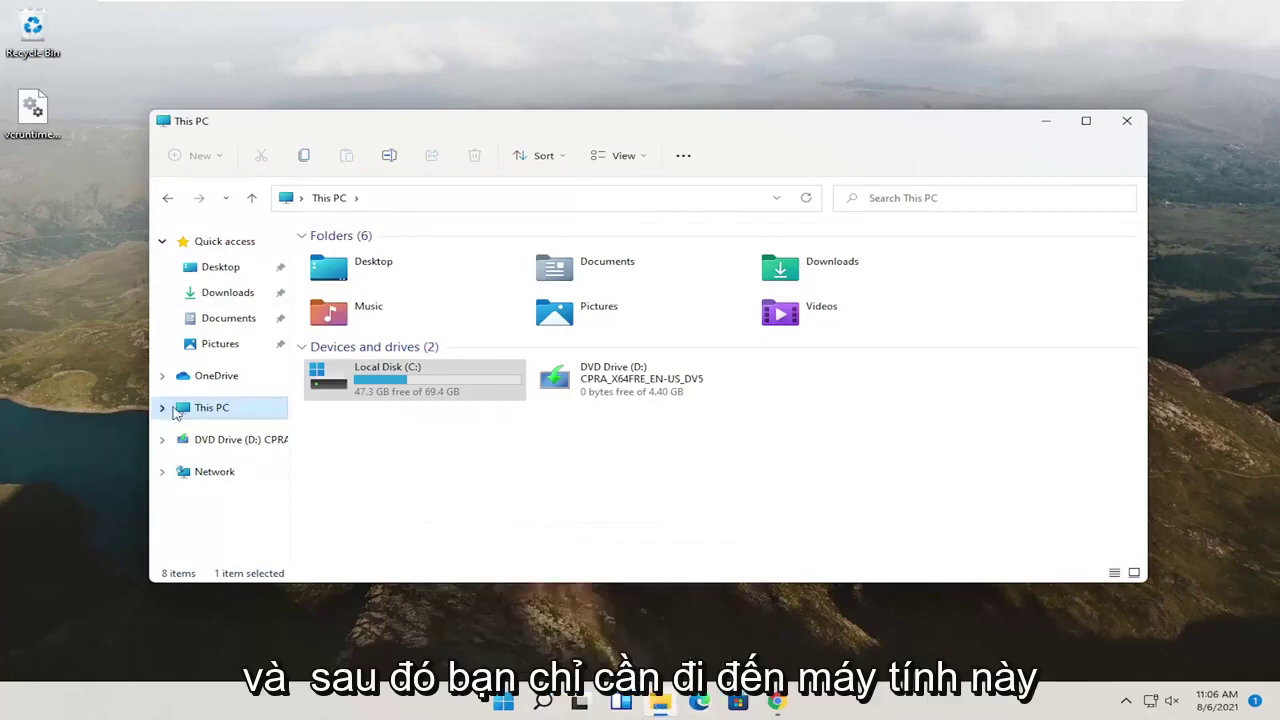
{"action": "left_click", "coordinate": [322, 408]}
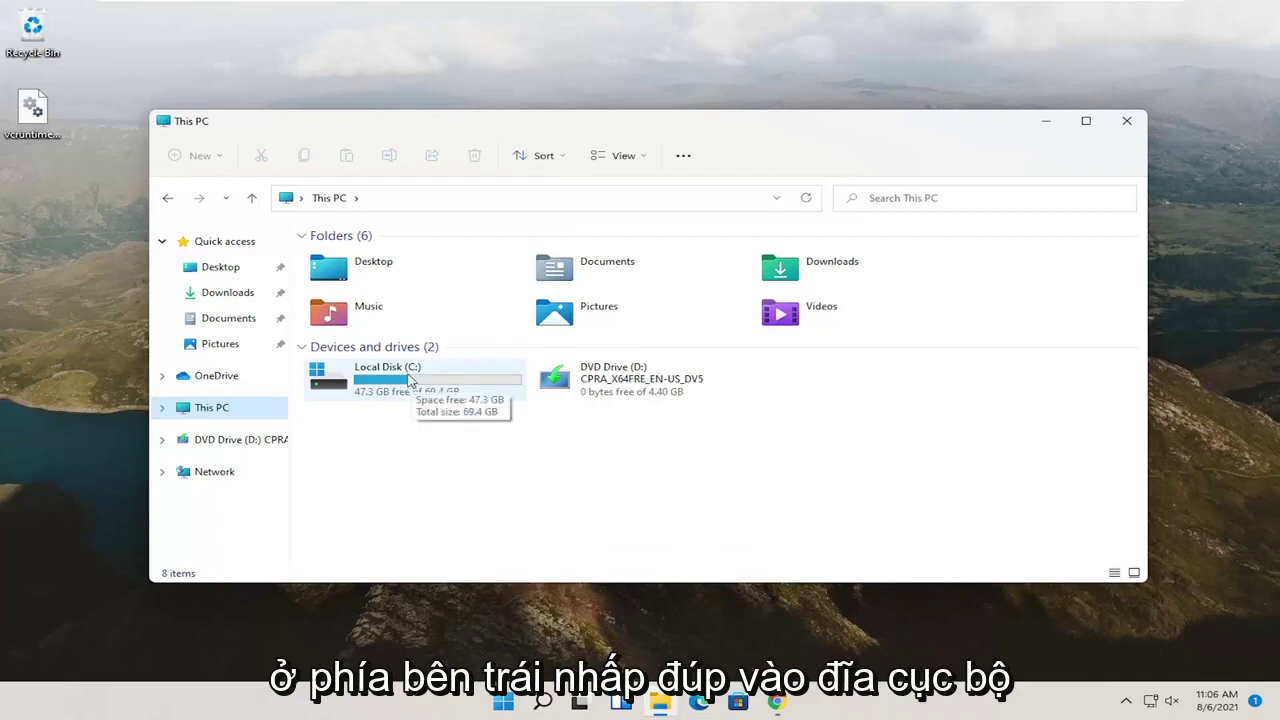
{"action": "double_click", "coordinate": [408, 380]}
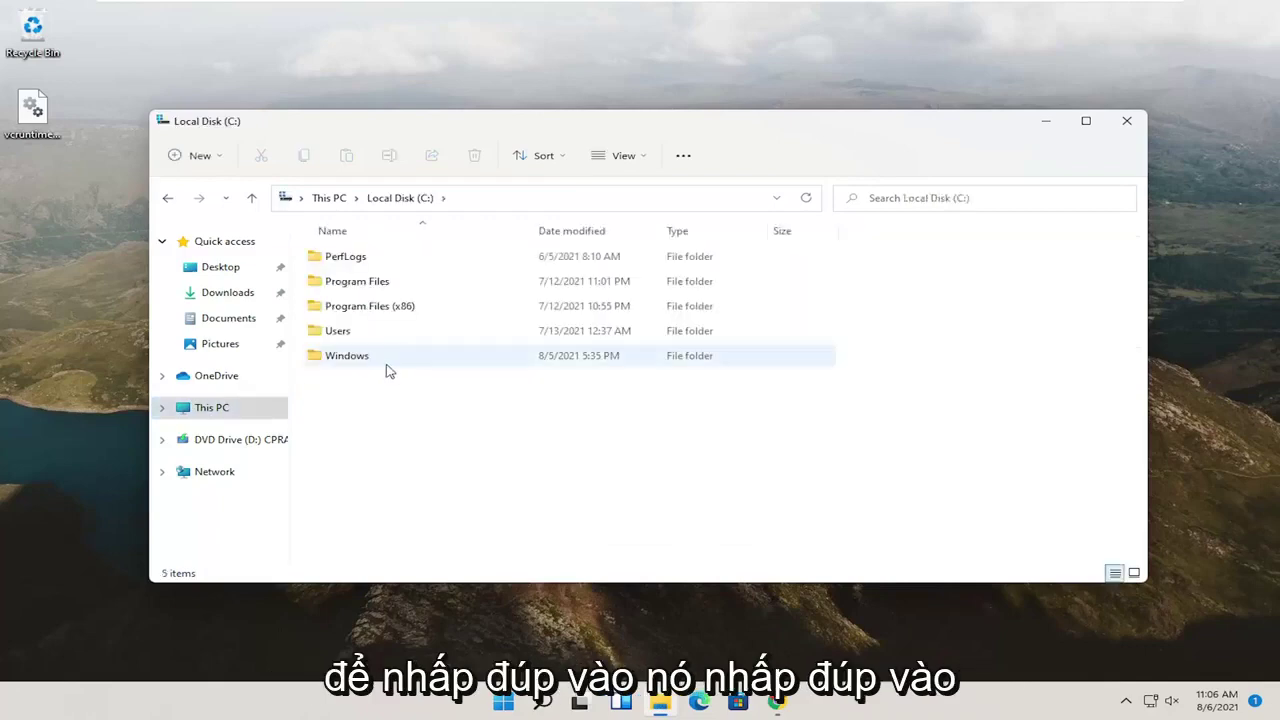
{"action": "double_click", "coordinate": [380, 358]}
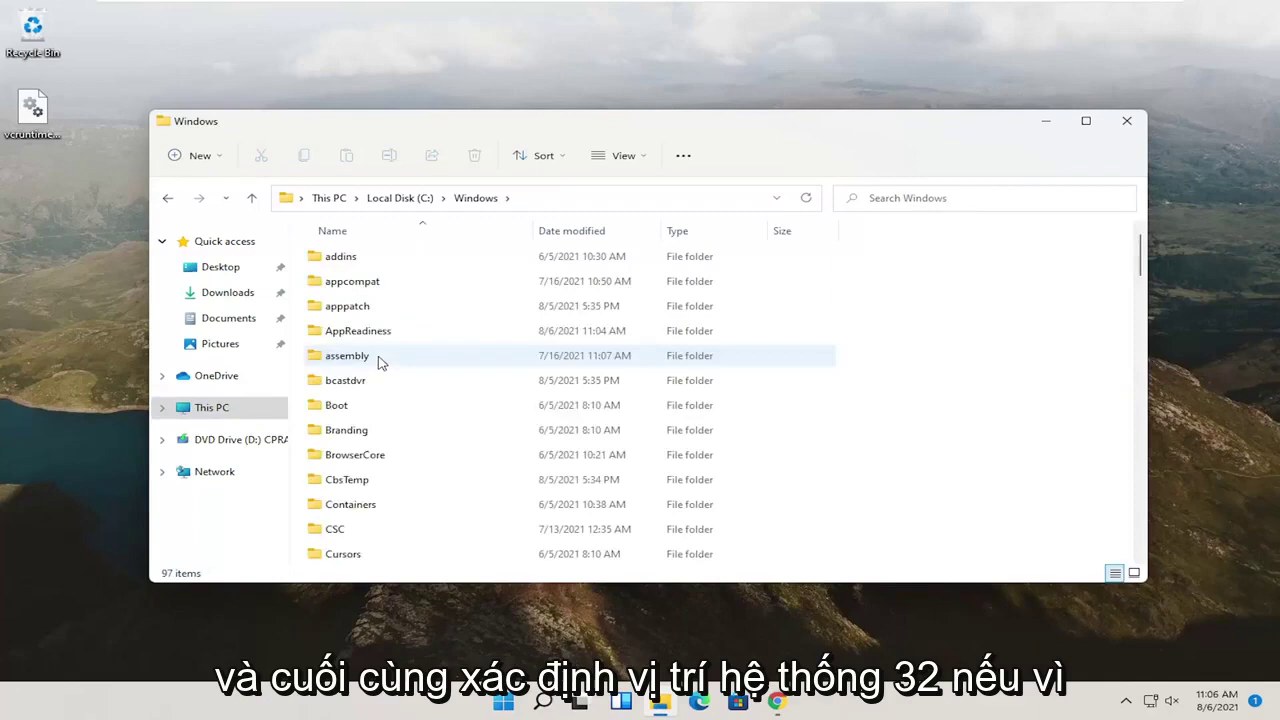
{"action": "scroll", "coordinate": [380, 362], "scroll_direction": "down", "scroll_amount": 20}
{"action": "scroll", "coordinate": [388, 372], "scroll_direction": "down", "scroll_amount": 1}
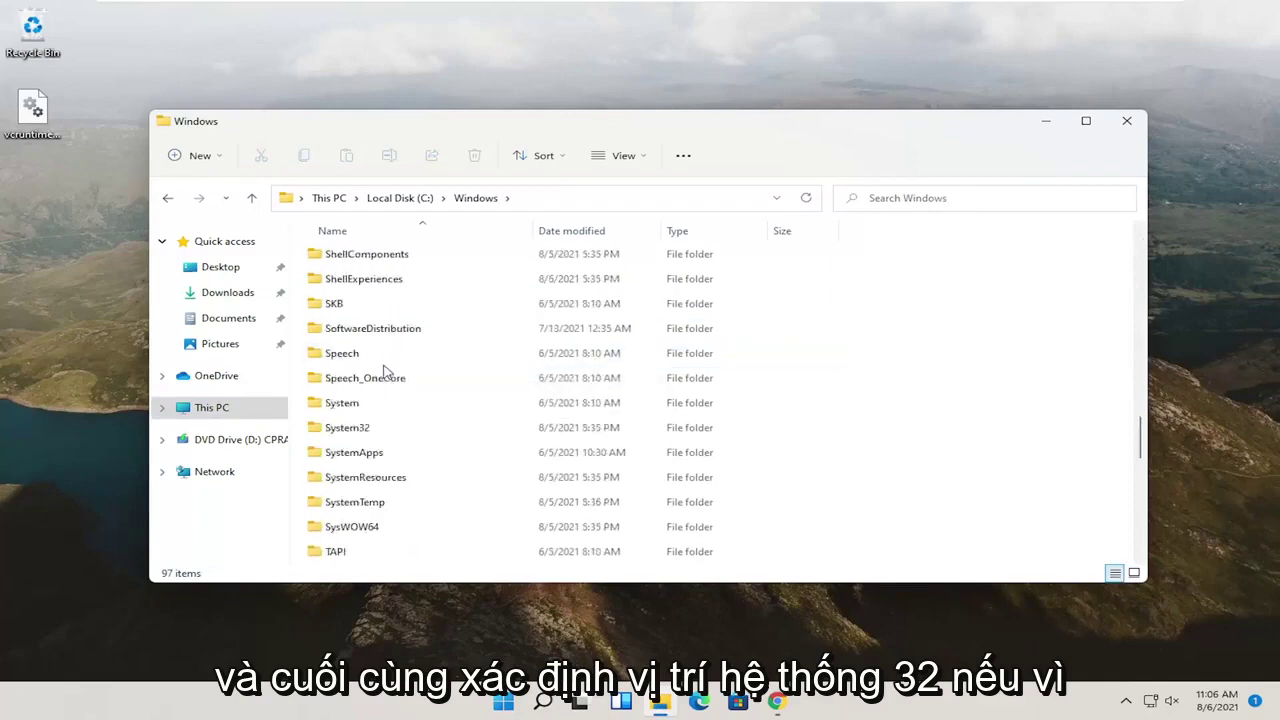
{"action": "left_click", "coordinate": [350, 429]}
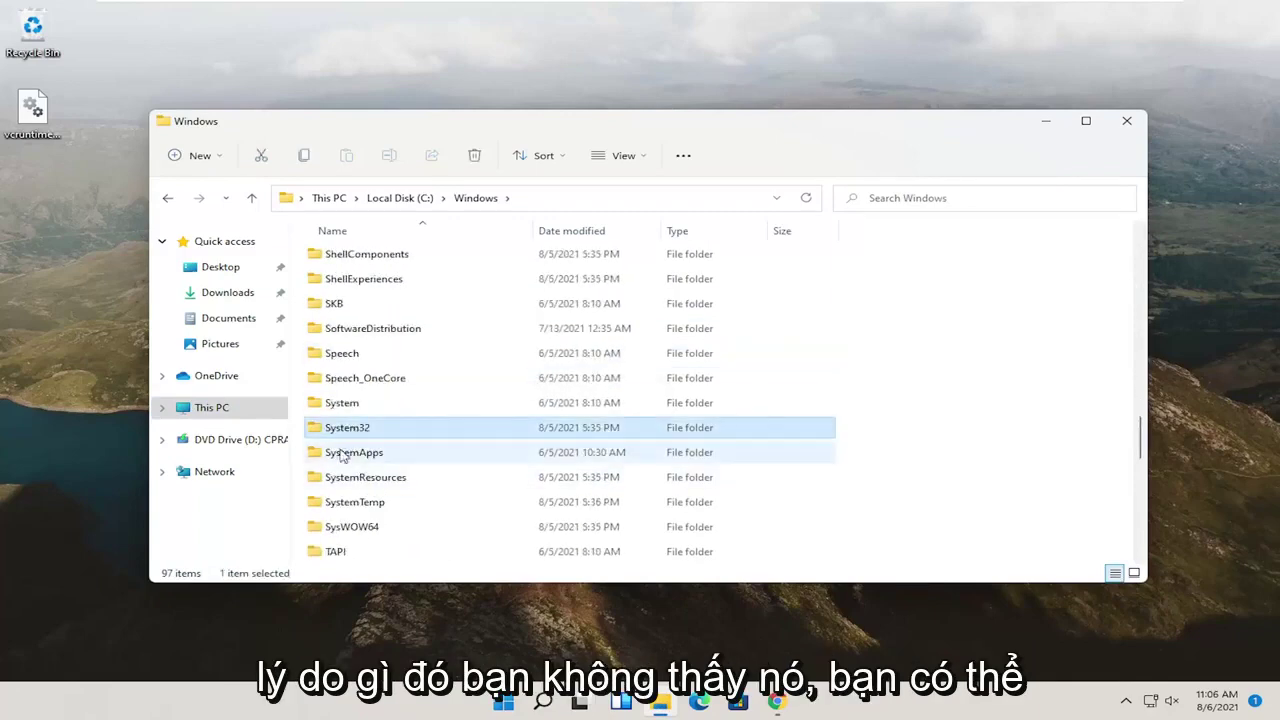
- Look up the display option for hidden items in the Windows folder without changing it
{"action": "left_click", "coordinate": [627, 160]}
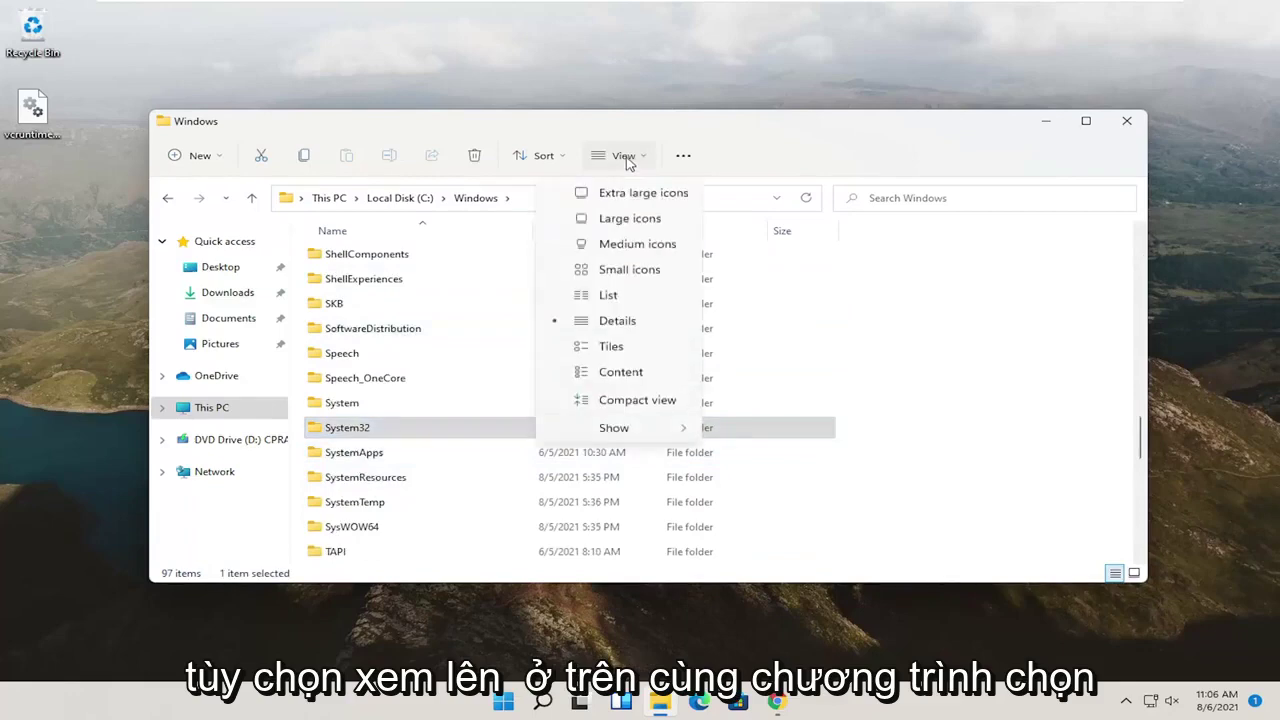
{"action": "mouse_move", "coordinate": [620, 441]}
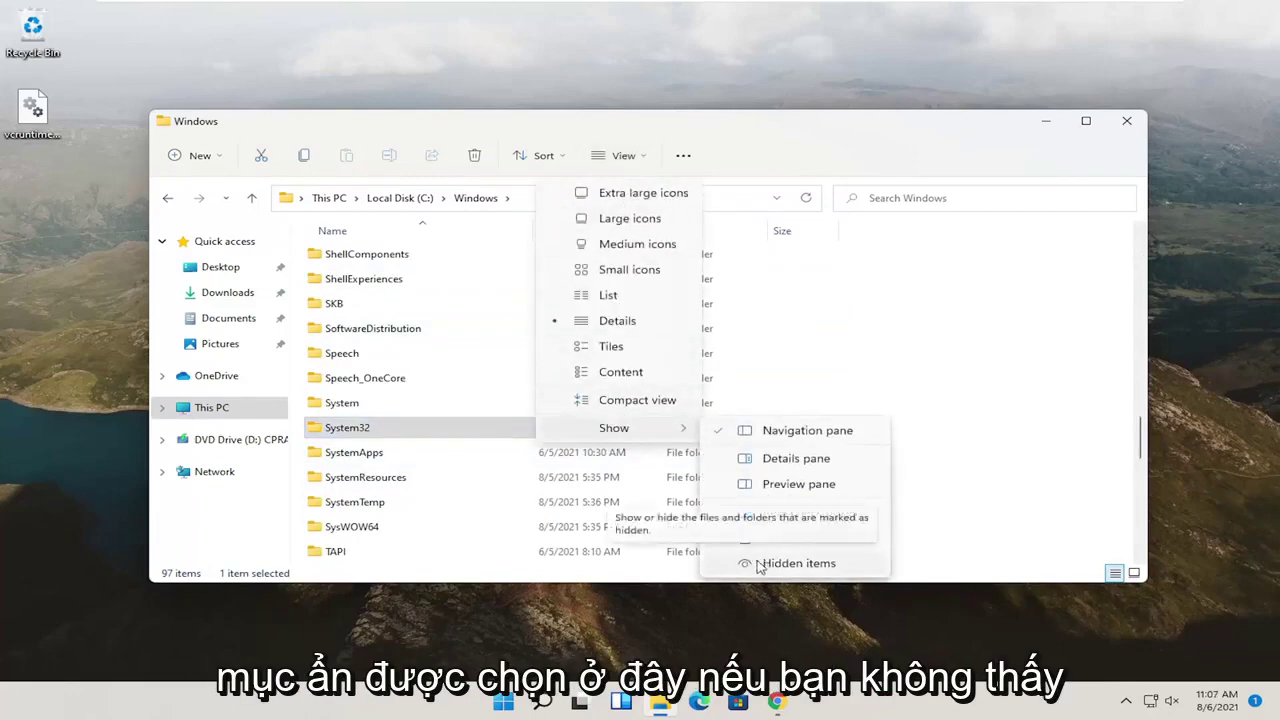
{"action": "left_click", "coordinate": [704, 128]}
- Move vcruntime140.dll from the desktop into the System32 folder itself, replacing the existing file with administrator permission, and close the window
{"action": "left_click", "coordinate": [350, 429]}
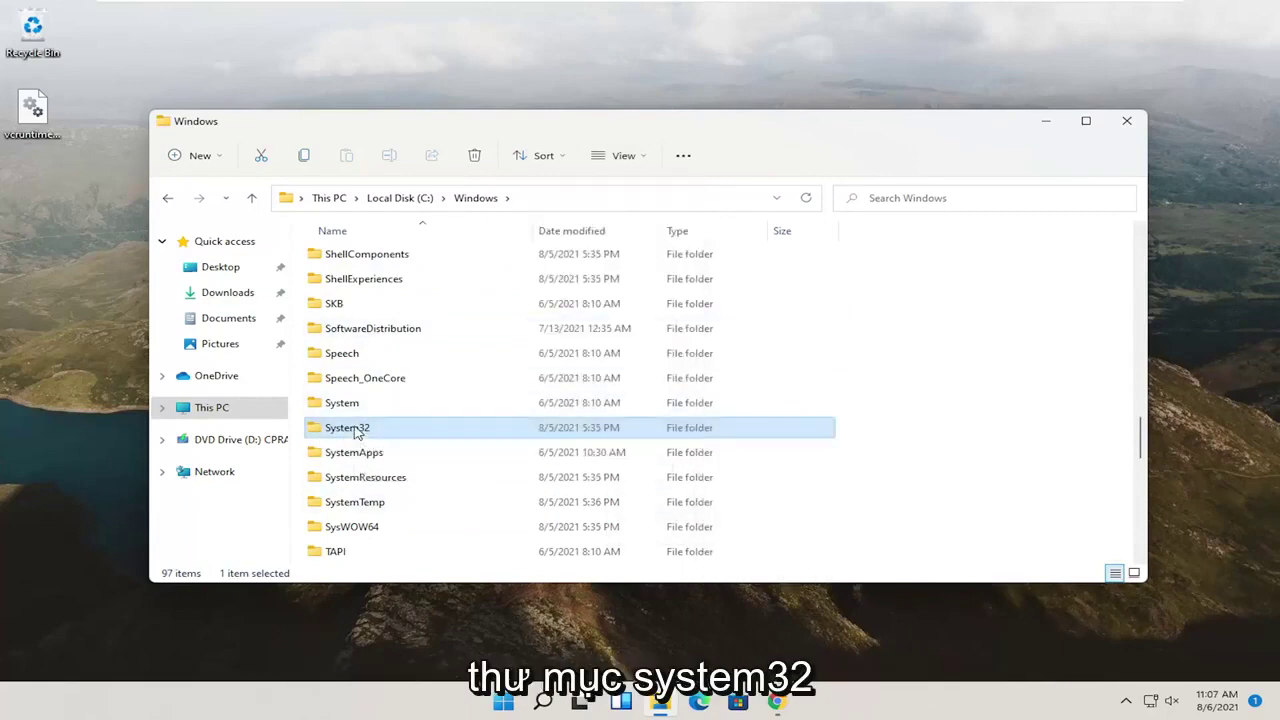
{"action": "double_click", "coordinate": [357, 431]}
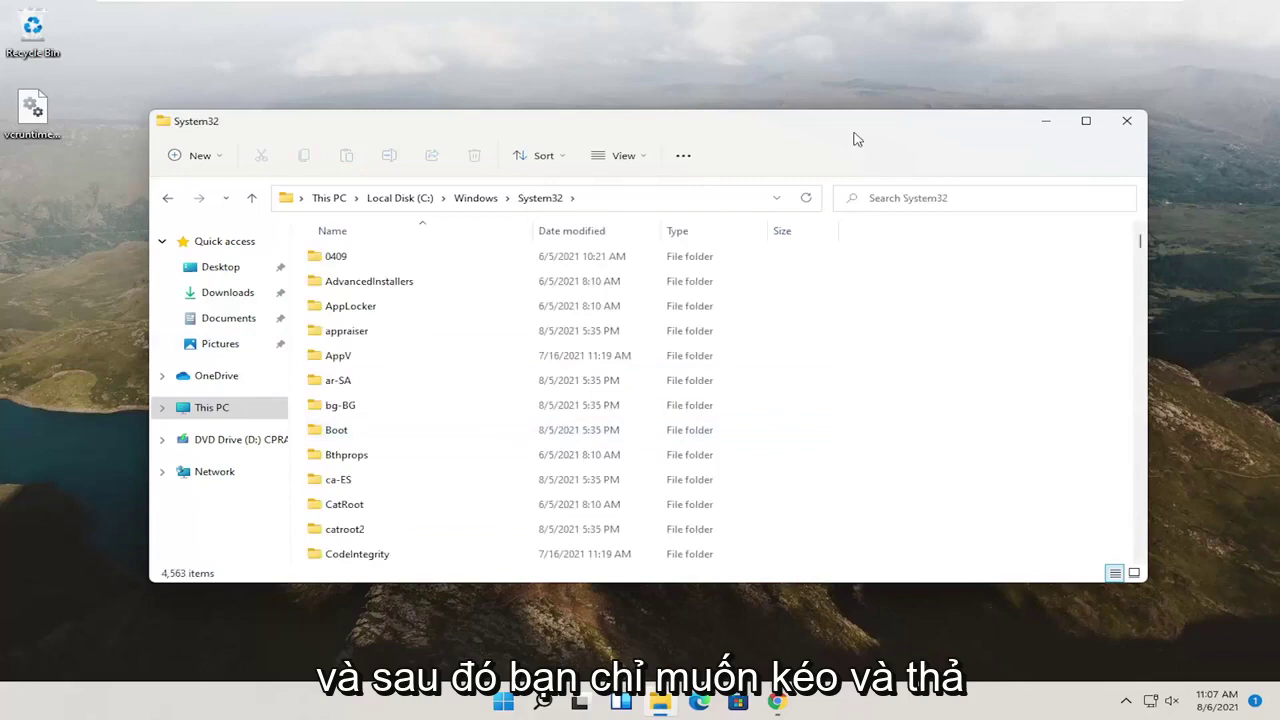
{"action": "left_click_drag", "start_coordinate": [18, 100], "coordinate": [423, 327]}
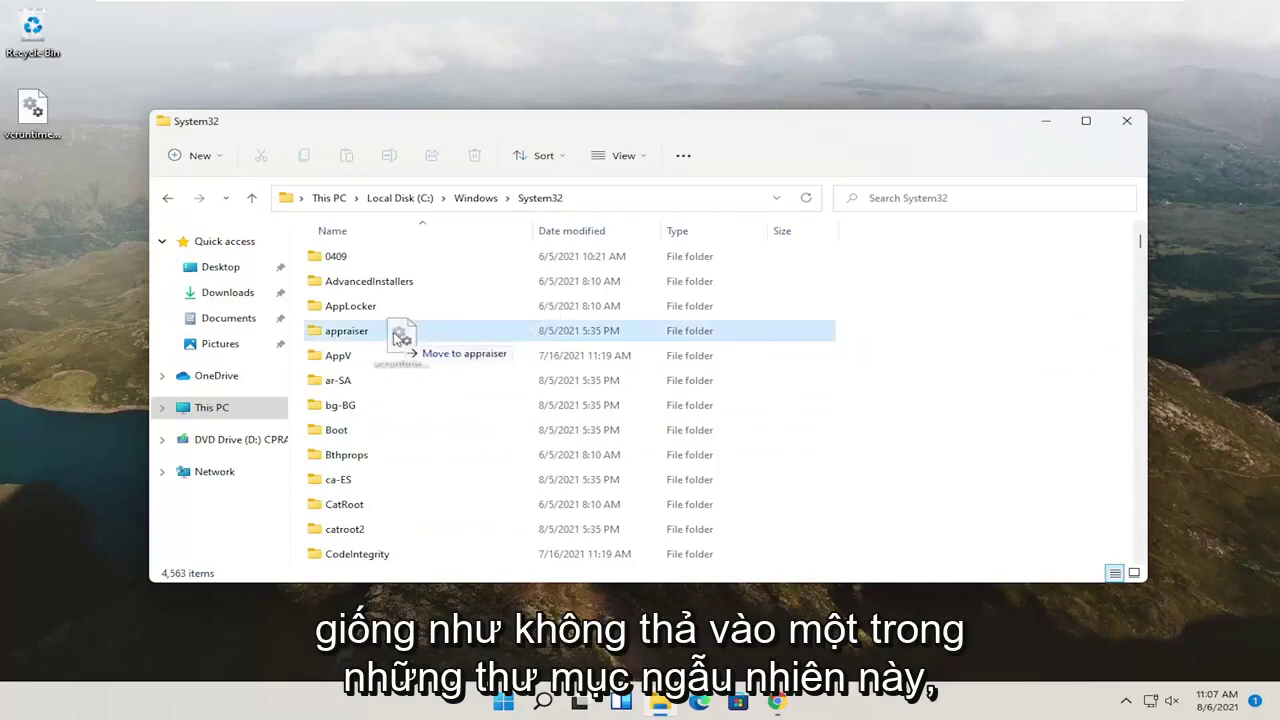
{"action": "left_click_drag", "start_coordinate": [397, 338], "coordinate": [933, 346]}
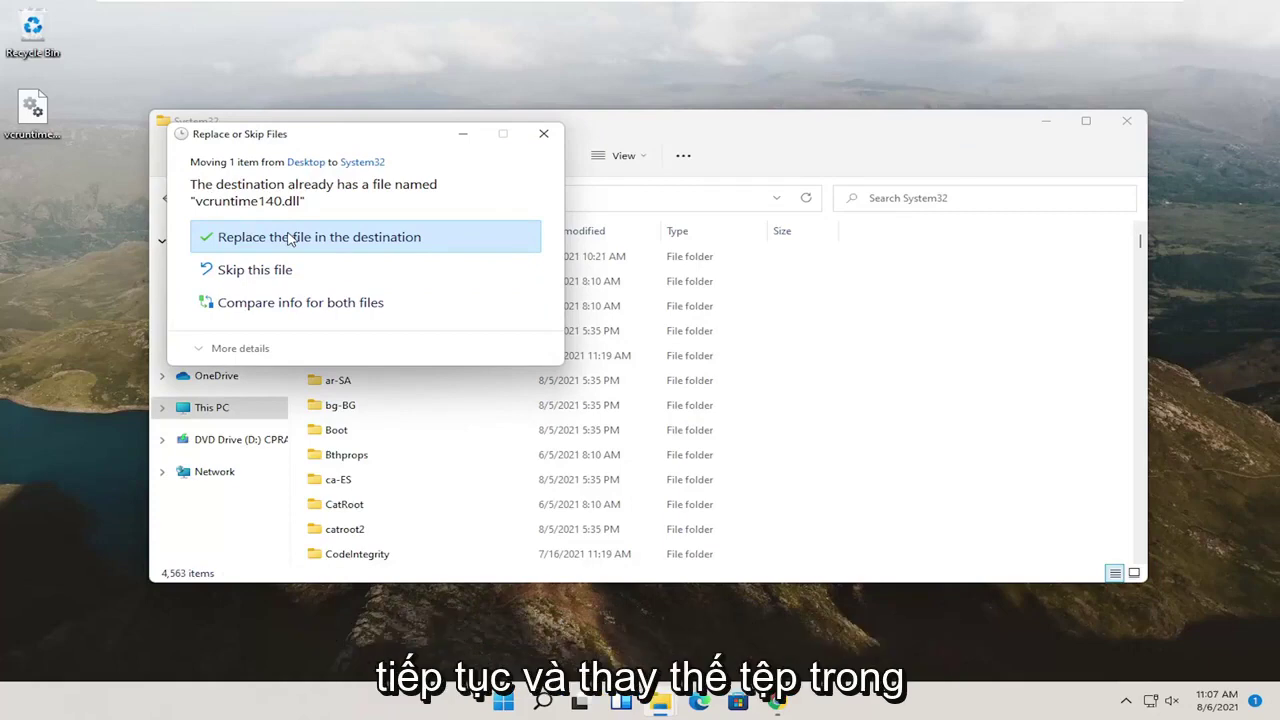
{"action": "left_click", "coordinate": [404, 242]}
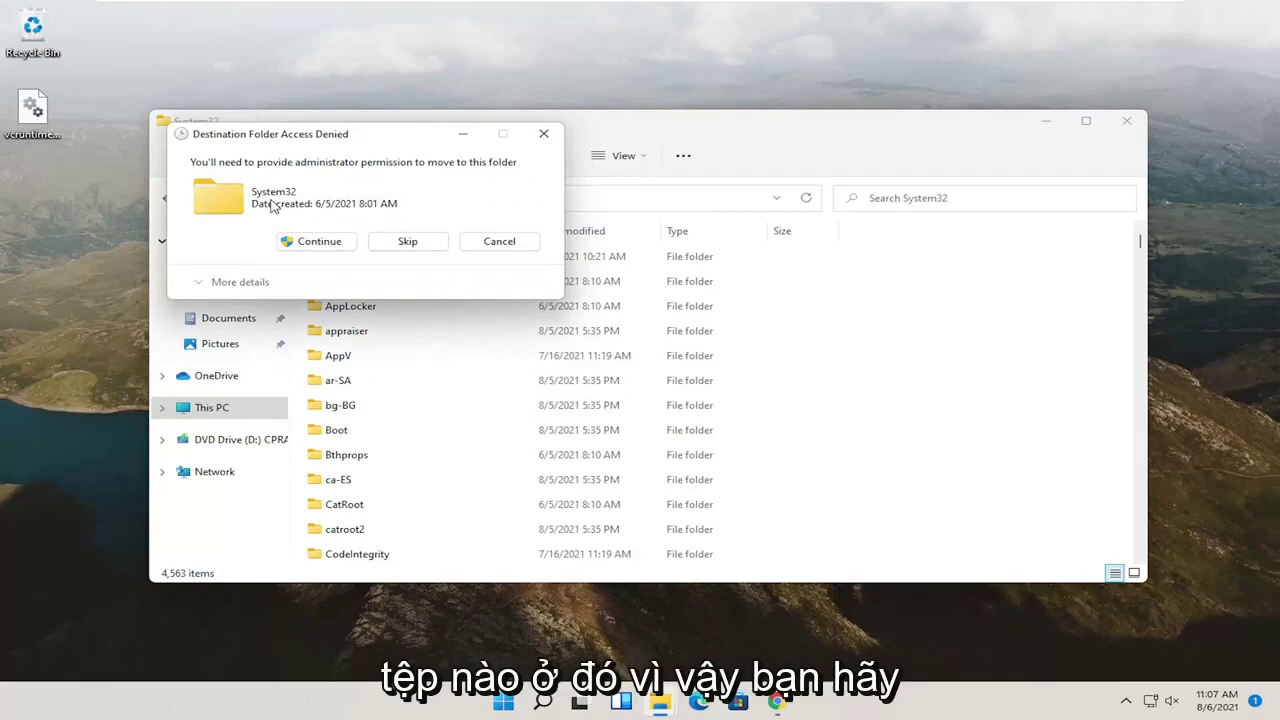
{"action": "left_click", "coordinate": [343, 242]}
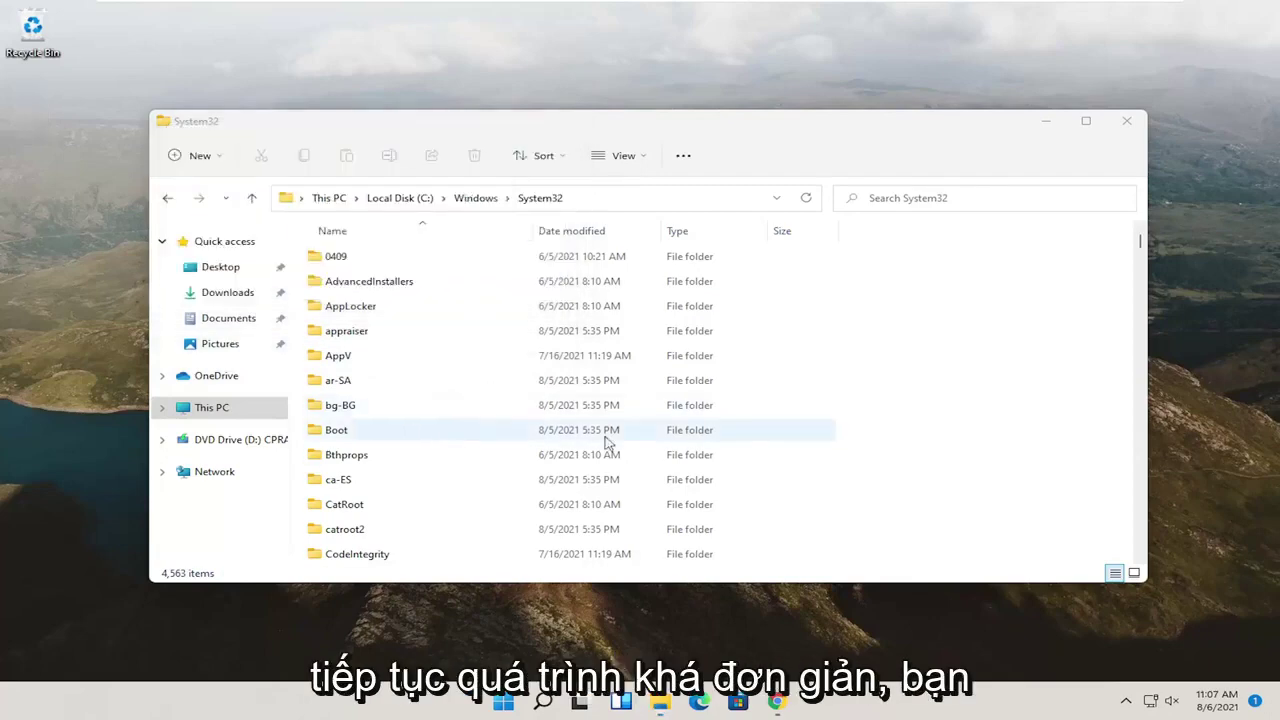
{"action": "left_click", "coordinate": [1127, 121]}
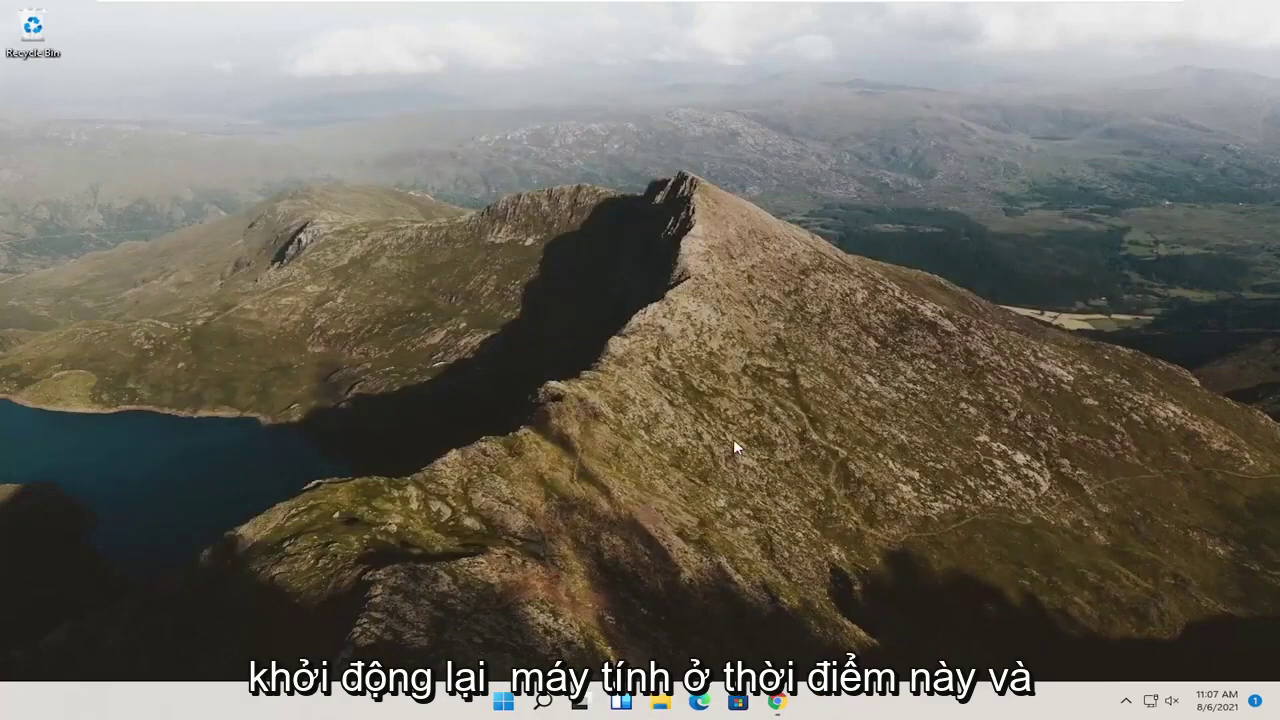